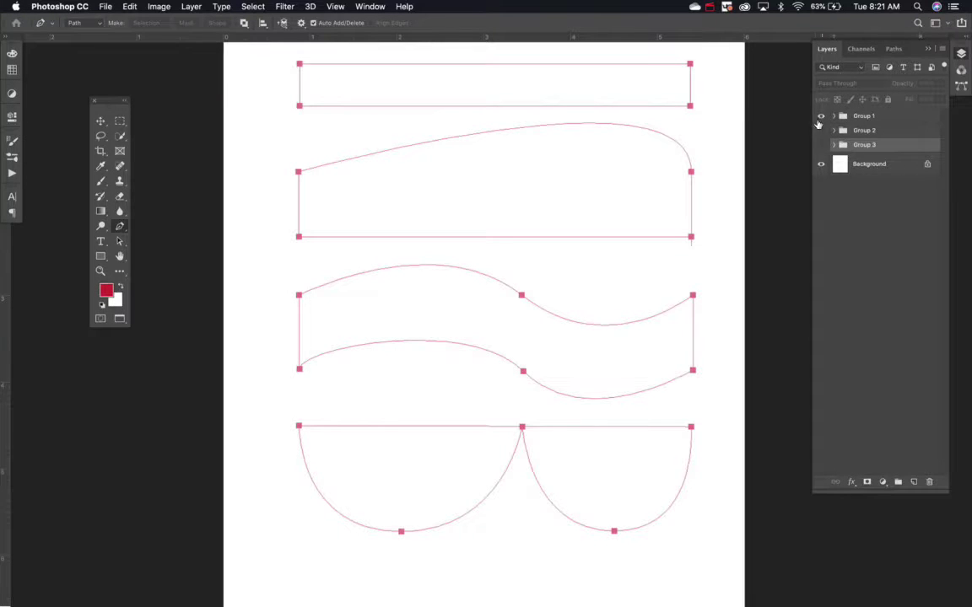
# Step: Preview the template shapes in Group 1, Group 2 and Group 3 one at a time, leaving only Group 1 shown and selected
pyautogui.click(822, 118)
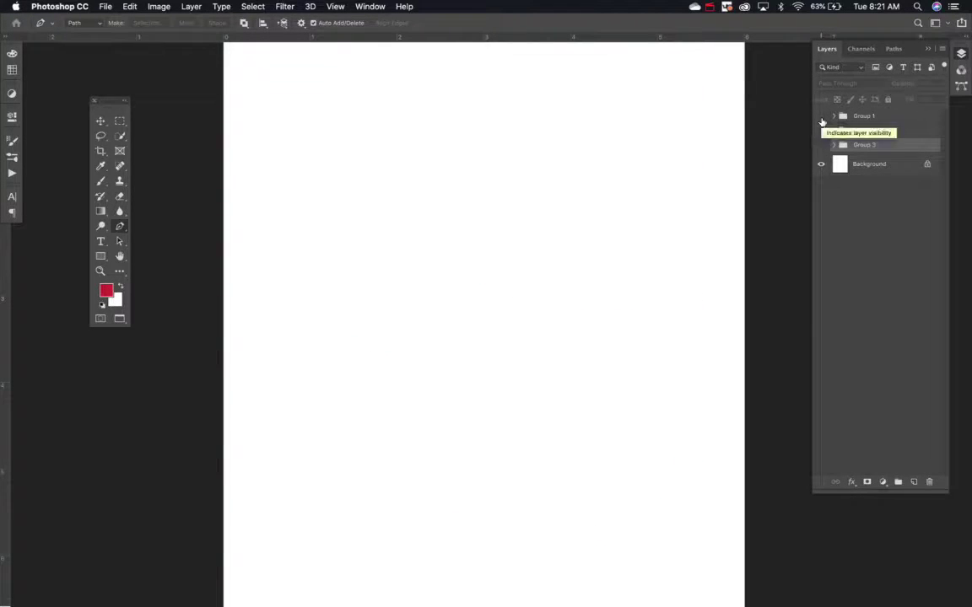
pyautogui.click(821, 120)
pyautogui.click(822, 119)
pyautogui.click(821, 131)
pyautogui.click(822, 131)
pyautogui.click(821, 145)
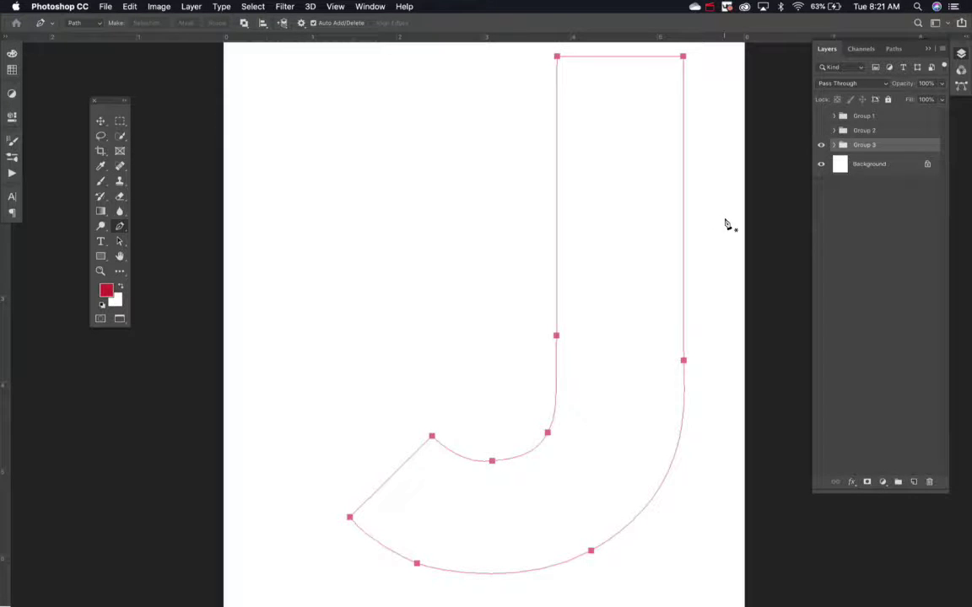
pyautogui.click(821, 145)
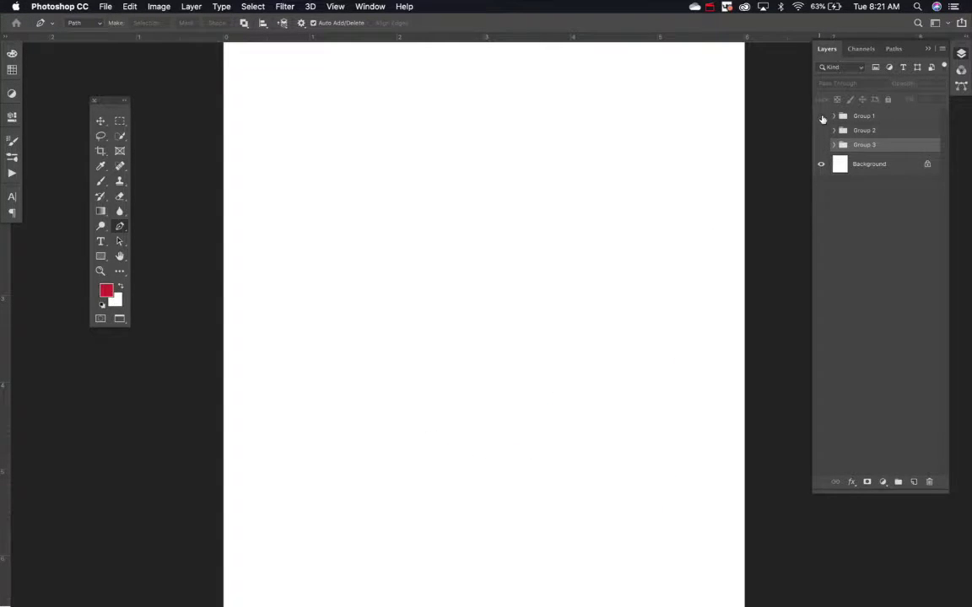
pyautogui.click(821, 116)
pyautogui.click(865, 115)
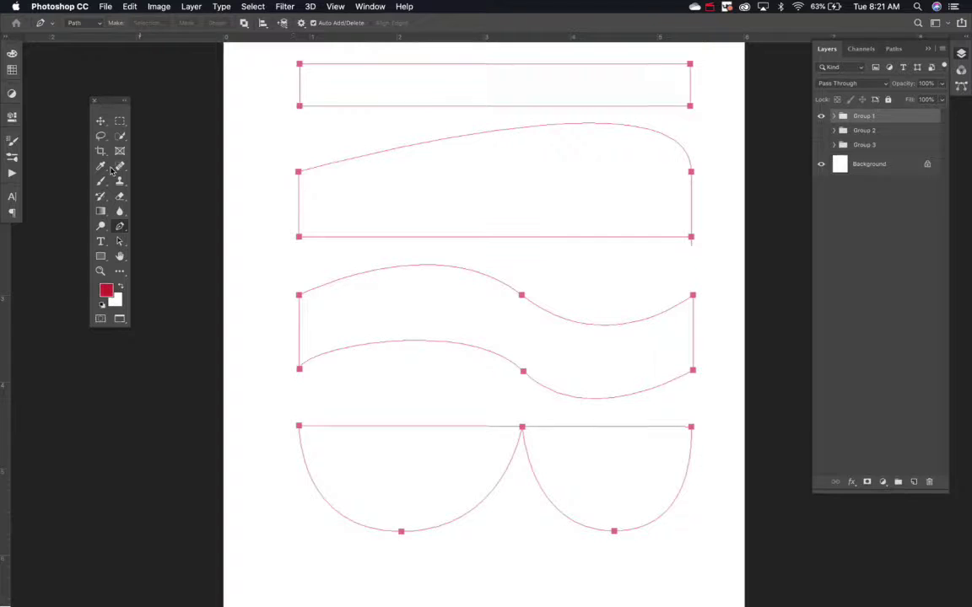
# Step: Start a test path with one Pen anchor point while Rubber Band is on, and discard the point
pyautogui.click(300, 24)
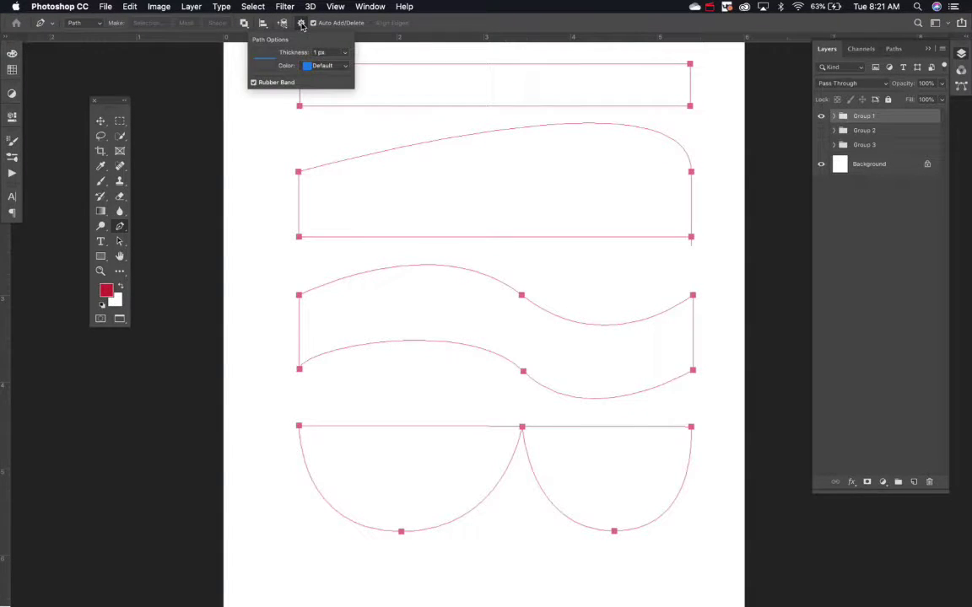
pyautogui.click(253, 83)
pyautogui.click(250, 133)
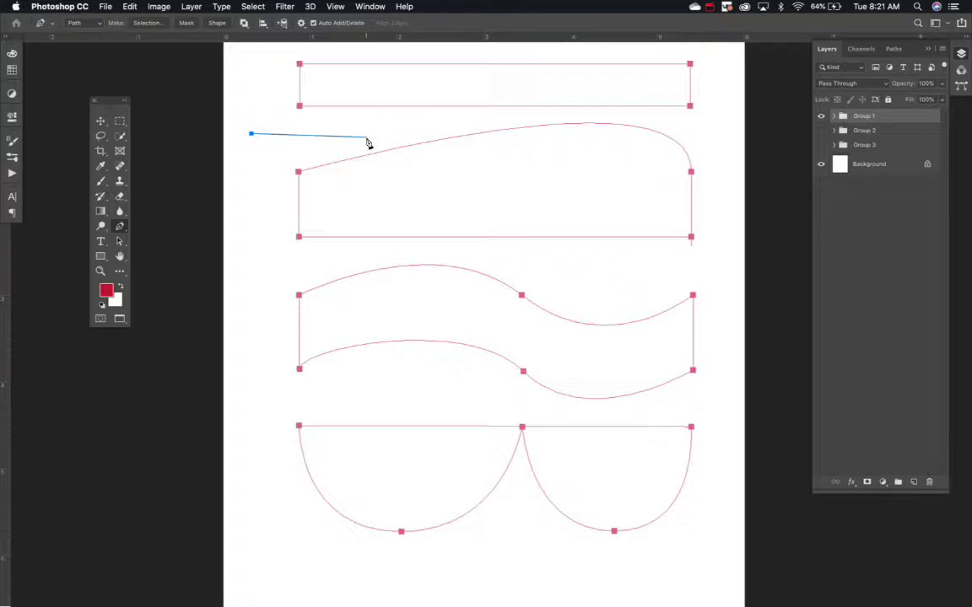
pyautogui.press('Escape')
# Step: Turn off Rubber Band, draw a straight two-point test segment with the Pen tool, and discard it
pyautogui.click(300, 23)
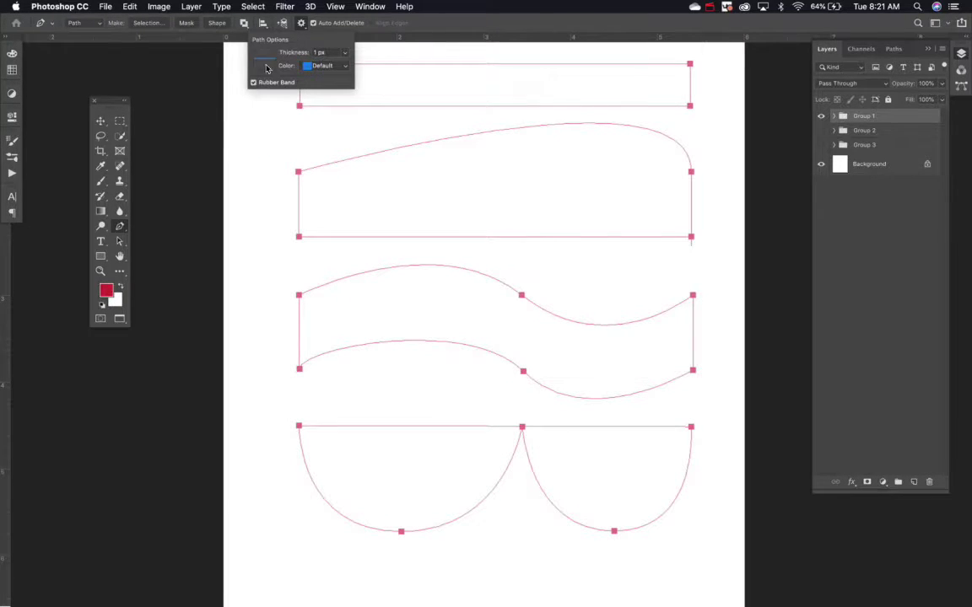
pyautogui.click(251, 134)
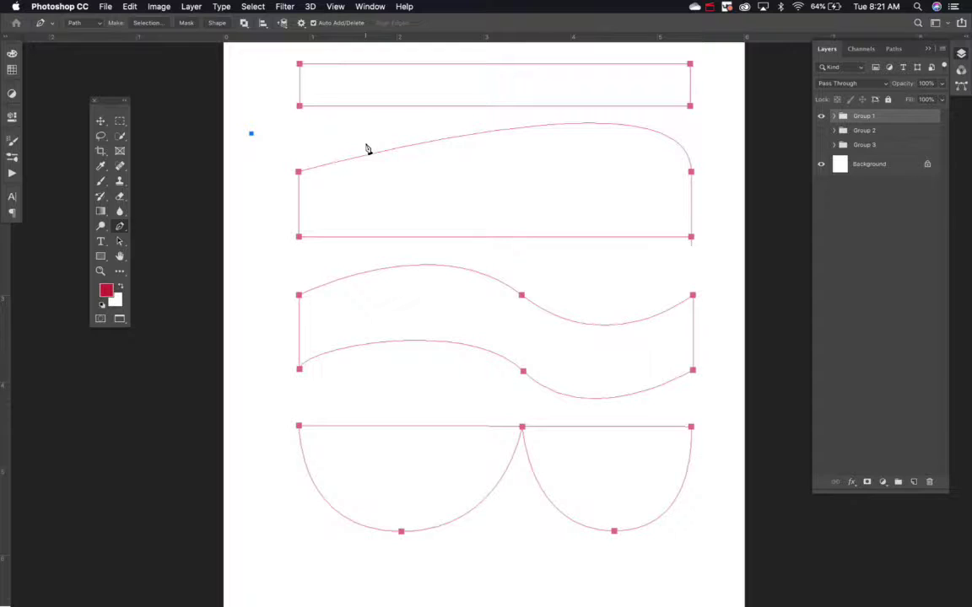
pyautogui.click(432, 182)
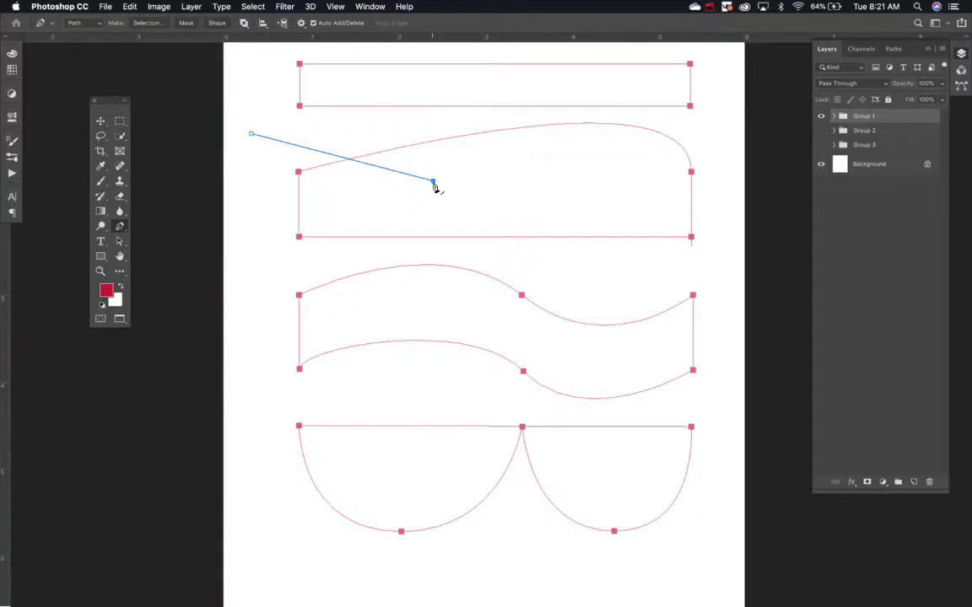
pyautogui.press('Escape')
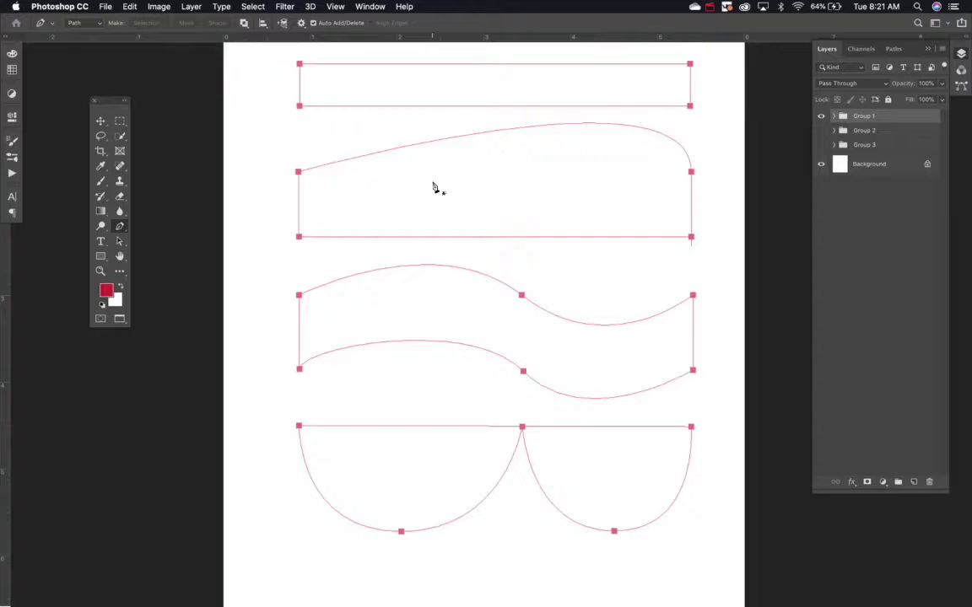
# Step: Turn Rubber Band back on in the Pen path options and keep the path color at Default
pyautogui.click(300, 23)
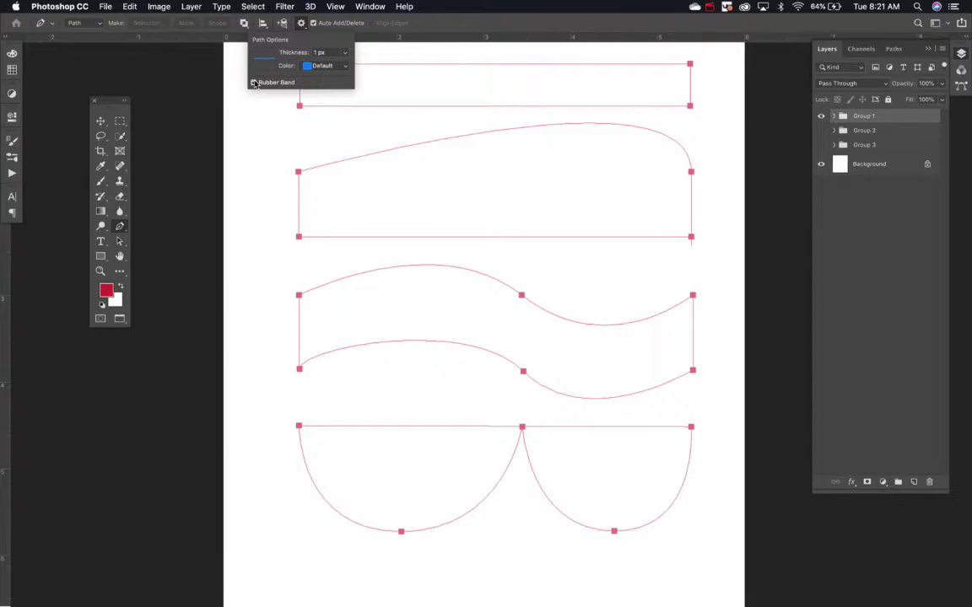
pyautogui.click(328, 66)
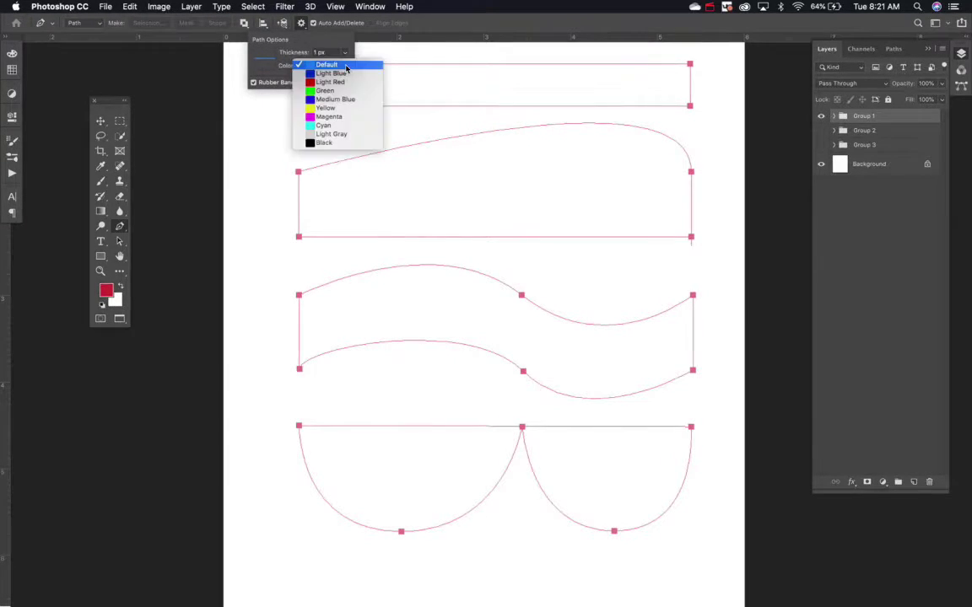
pyautogui.click(339, 65)
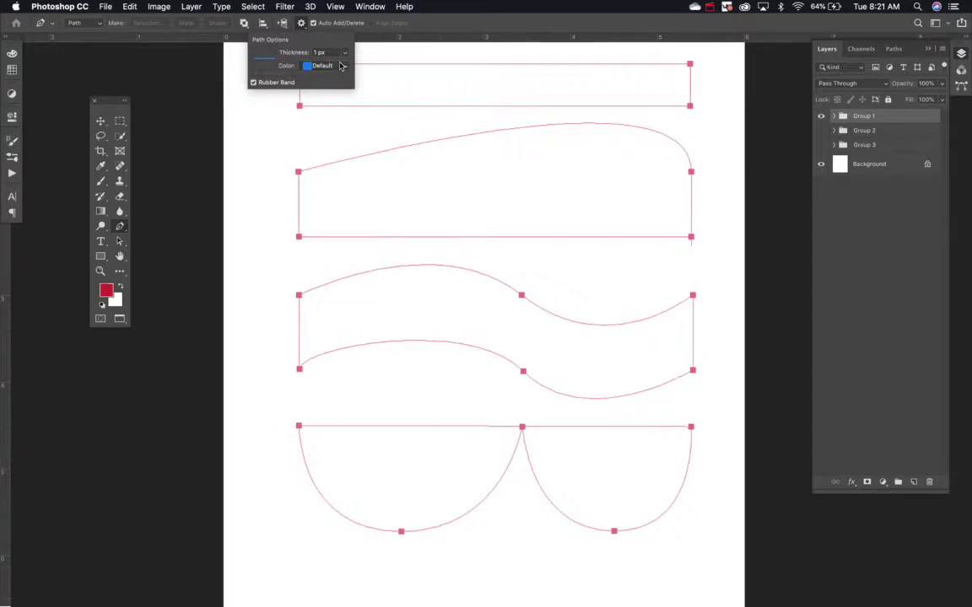
pyautogui.click(282, 106)
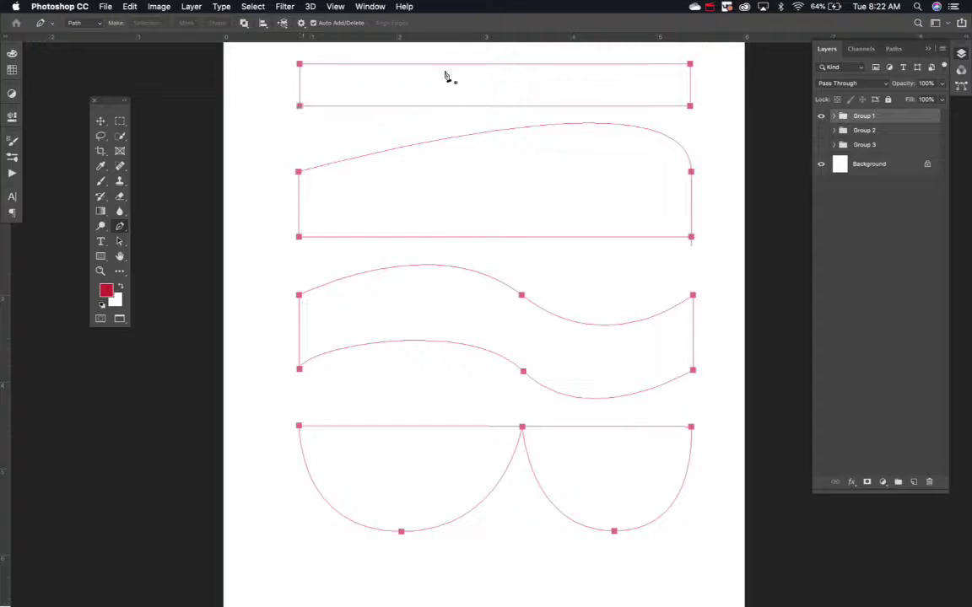
# Step: Delete the existing Work Path from the document
pyautogui.click(893, 48)
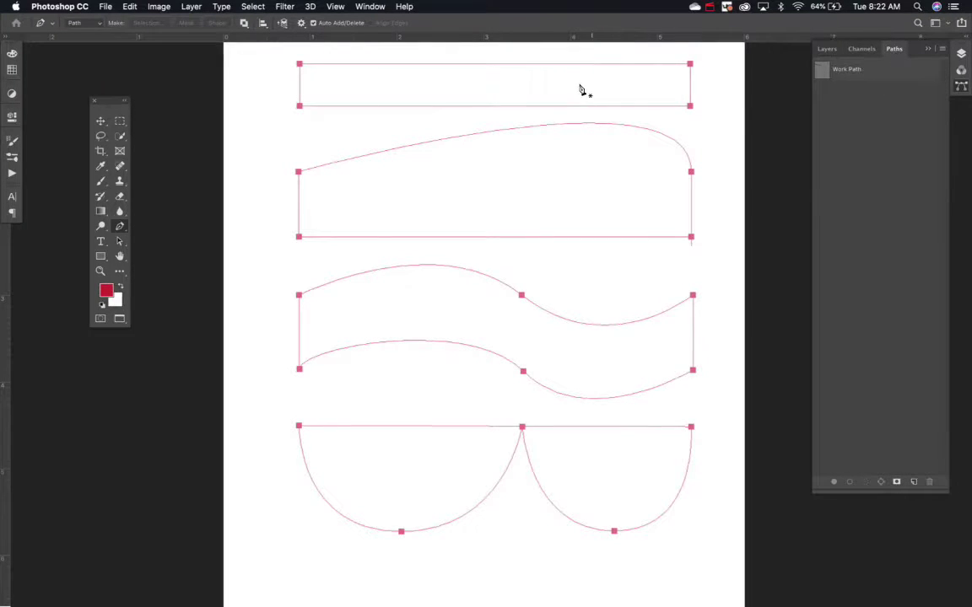
pyautogui.moveTo(848, 69); pyautogui.dragTo(929, 482)
# Step: Draw a closed four-sided test path with the Pen tool over the beginning of the second template shape
pyautogui.click(307, 131)
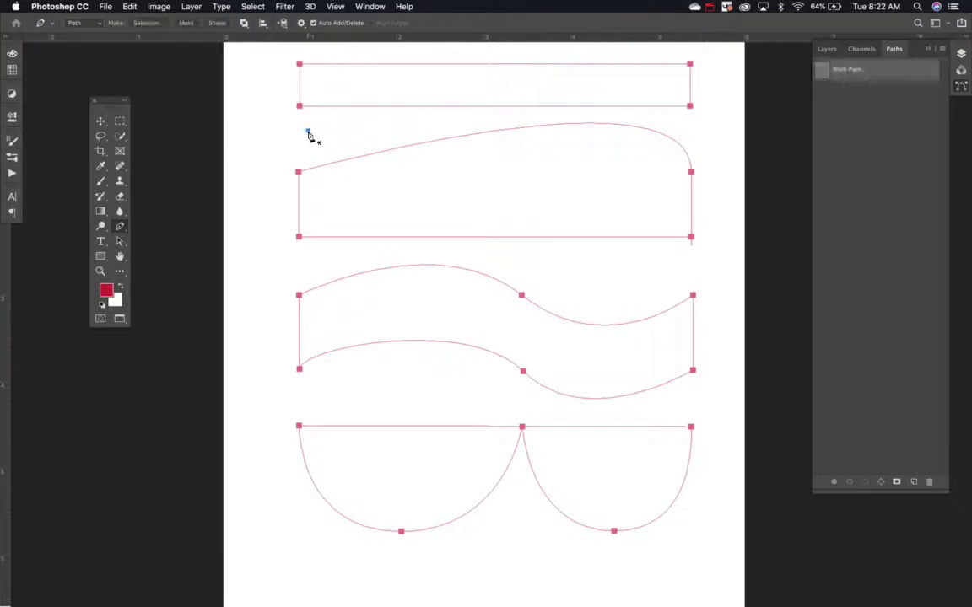
pyautogui.click(463, 142)
pyautogui.click(448, 205)
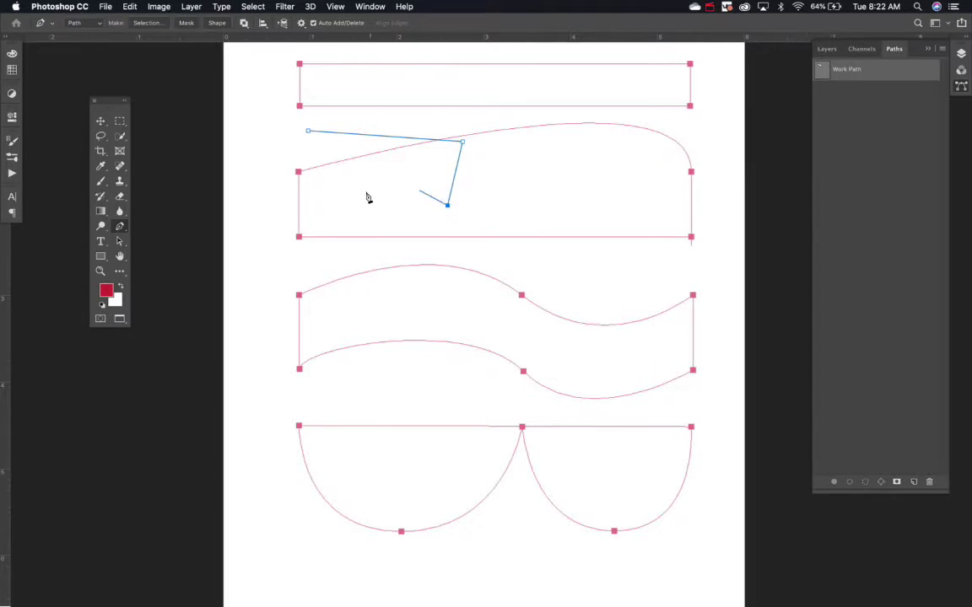
pyautogui.click(331, 187)
pyautogui.click(307, 132)
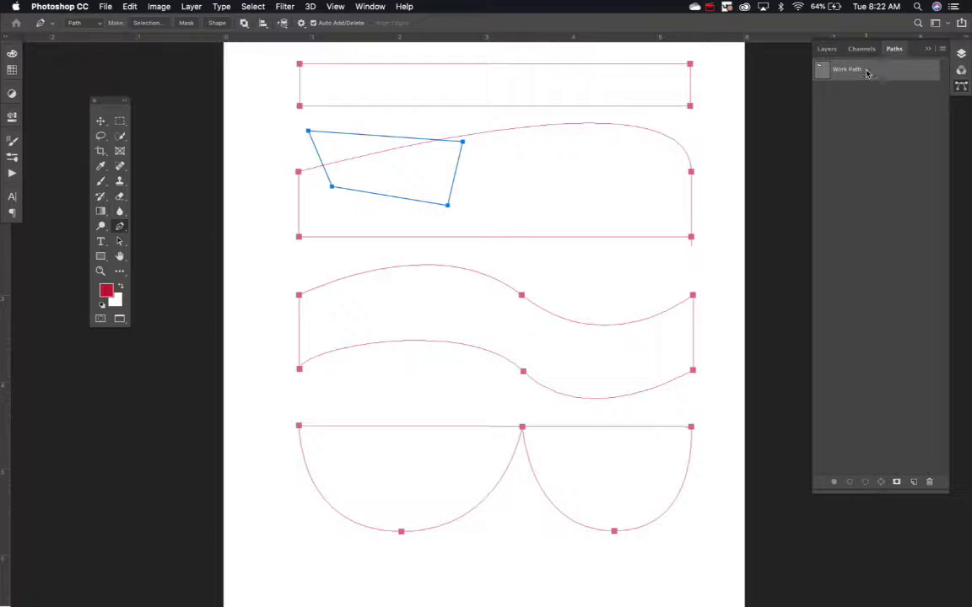
# Step: Delete the four-sided test path and go back to the layer list
pyautogui.moveTo(865, 73); pyautogui.dragTo(915, 479)
pyautogui.moveTo(857, 76); pyautogui.dragTo(928, 483)
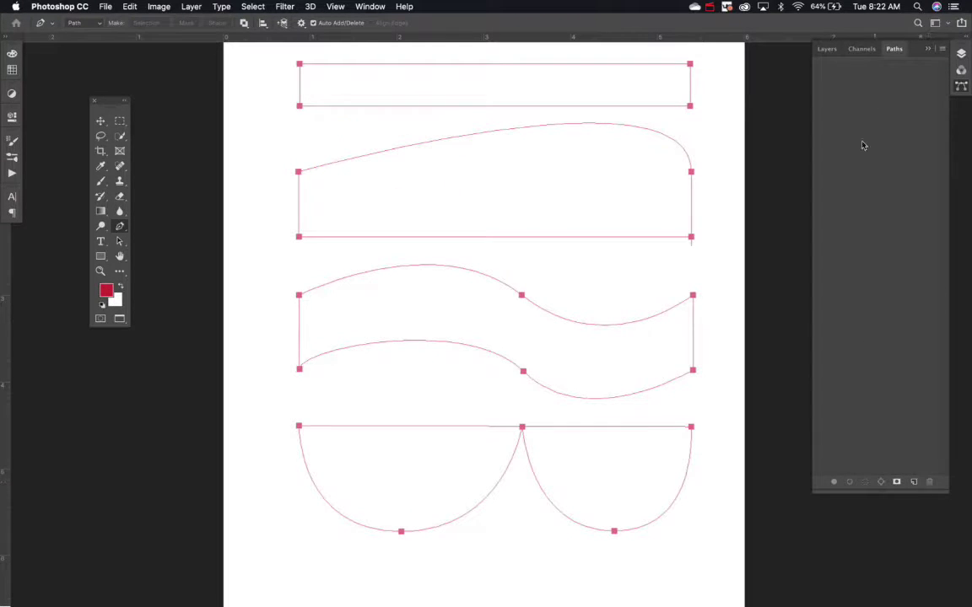
pyautogui.click(826, 51)
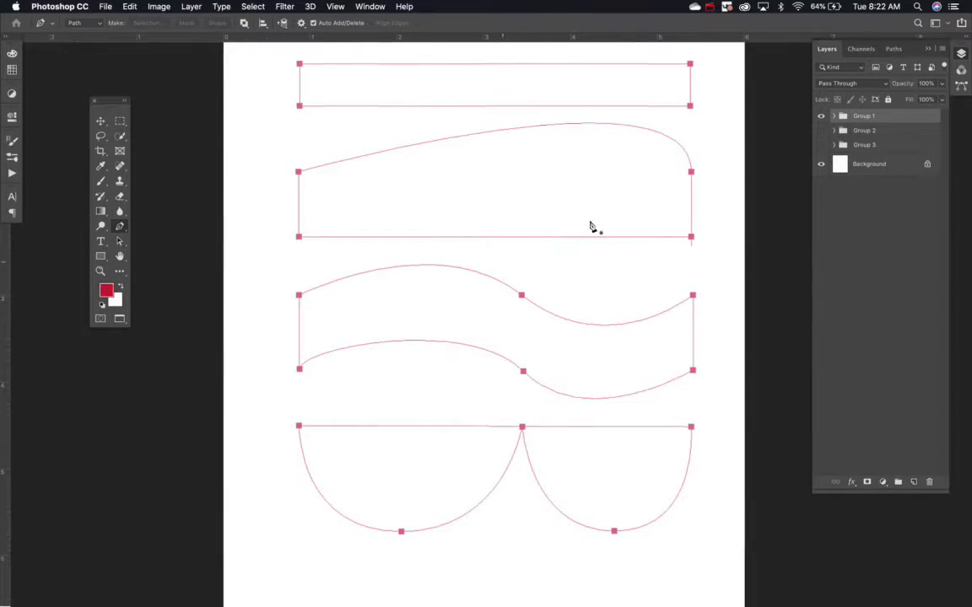
# Step: Trace the uppermost rectangle template with the Pen tool, placing an anchor at each corner and closing the path
pyautogui.click(299, 64)
pyautogui.click(691, 65)
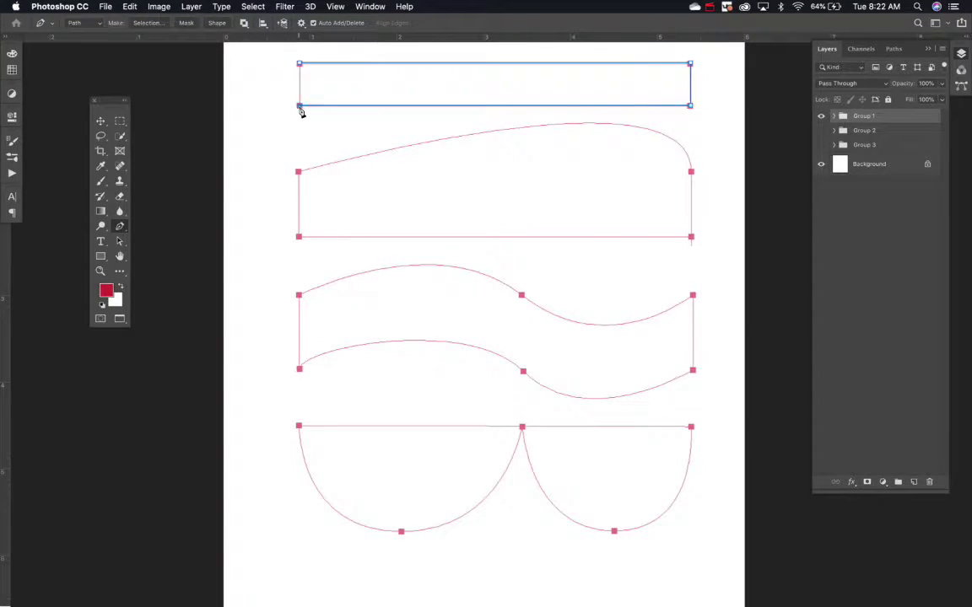
pyautogui.click(299, 65)
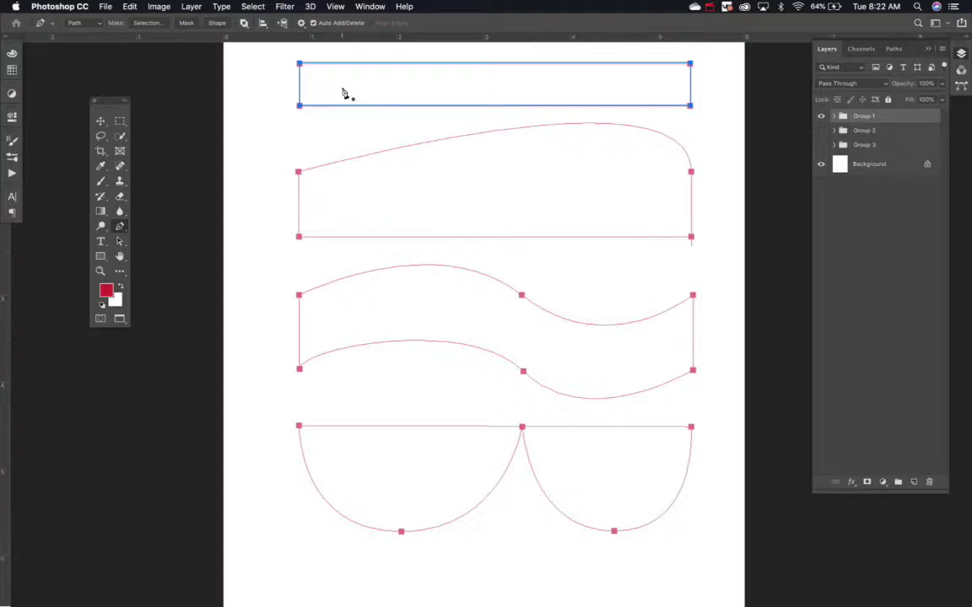
pyautogui.click(300, 64)
# Step: Load the rectangle's work path as a selection and make a work path again from that selection
pyautogui.click(894, 48)
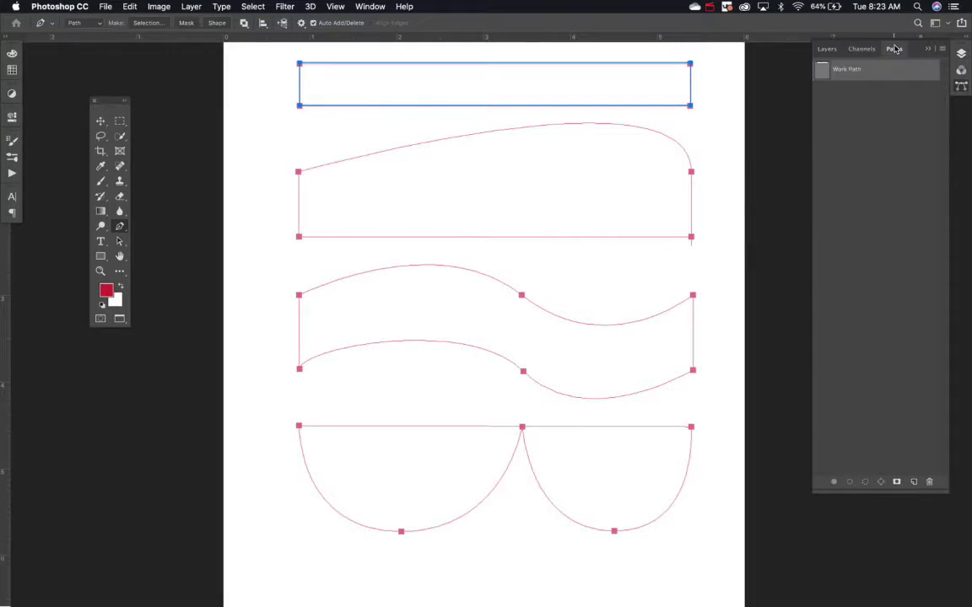
pyautogui.click(866, 483)
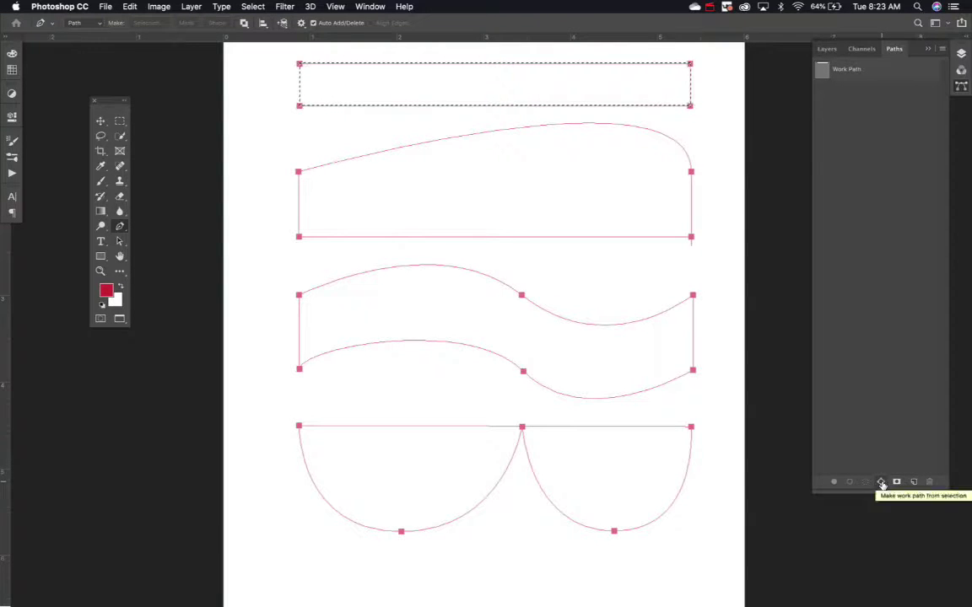
pyautogui.click(882, 483)
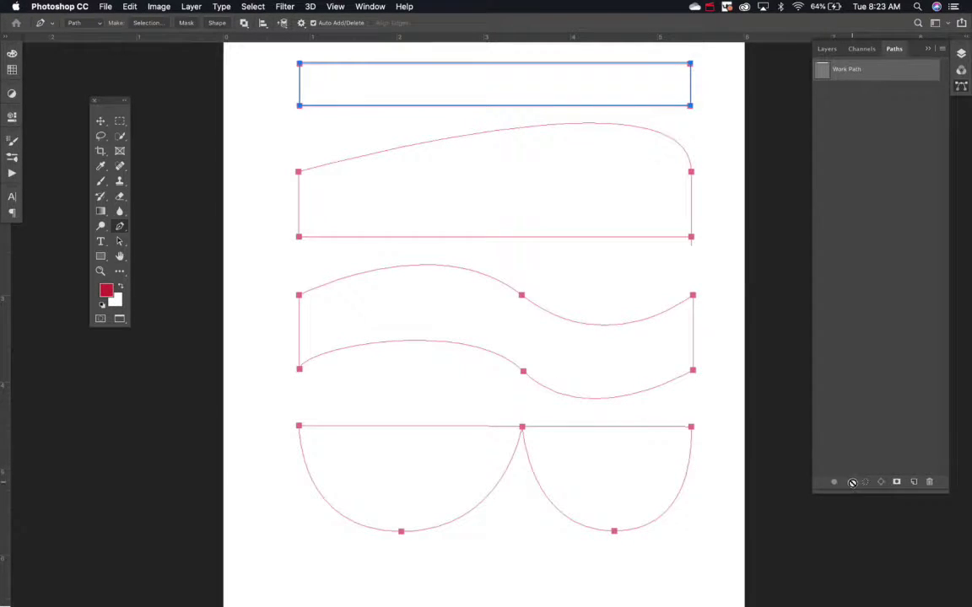
# Step: With the Brush tool active, save the rectangle's work path as a permanent path and add a new layer above Group 1
pyautogui.press('b')
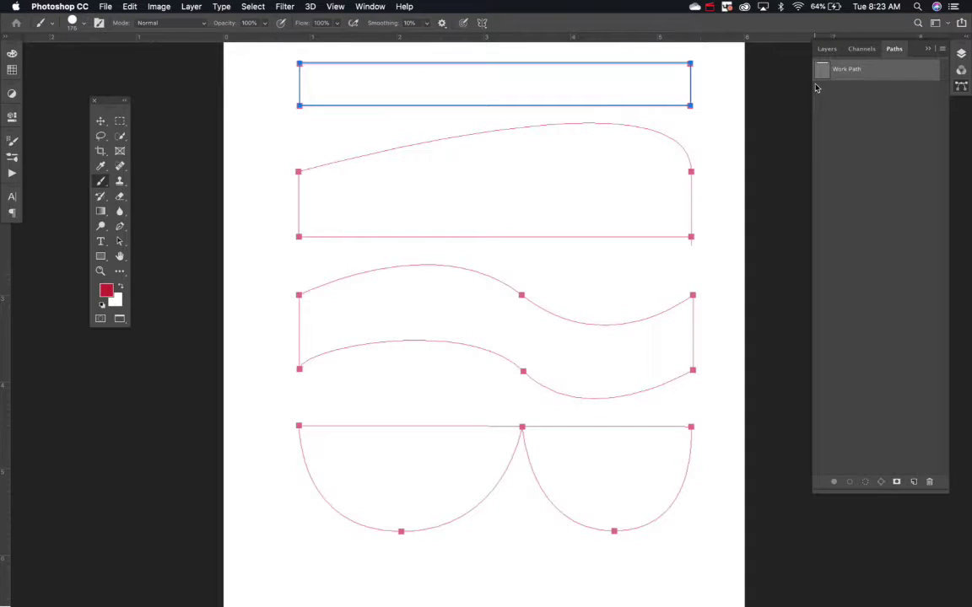
pyautogui.moveTo(819, 72); pyautogui.dragTo(918, 485)
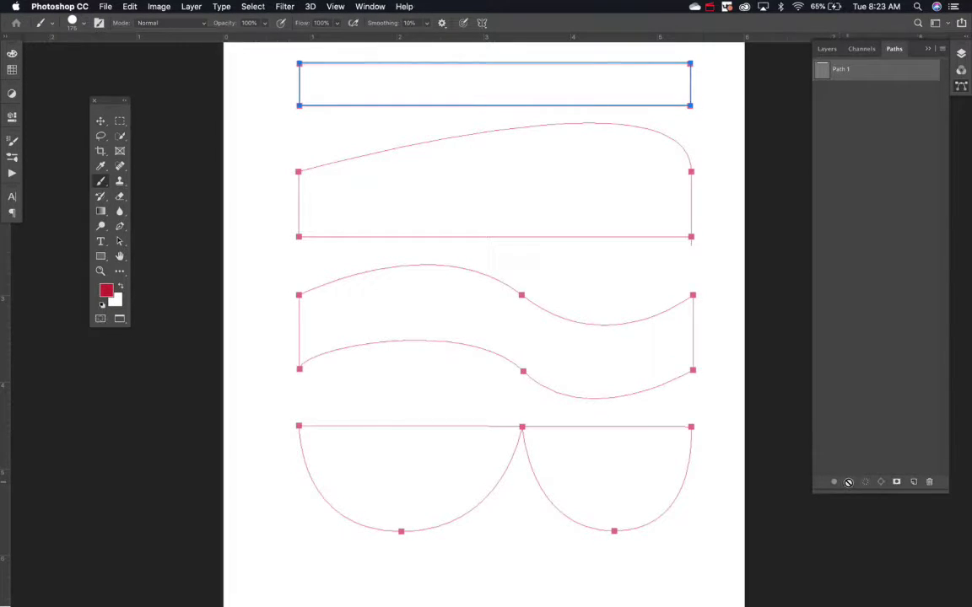
pyautogui.click(827, 48)
pyautogui.click(914, 482)
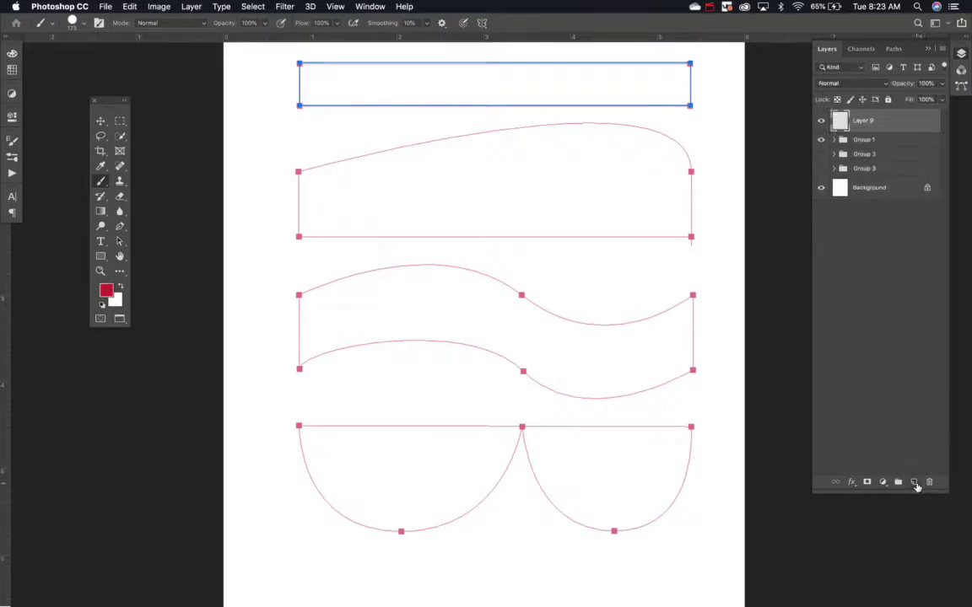
# Step: Try filling the rectangle path with the red foreground color, then stroking it with the 175 px brush, undoing each attempt
pyautogui.click(894, 48)
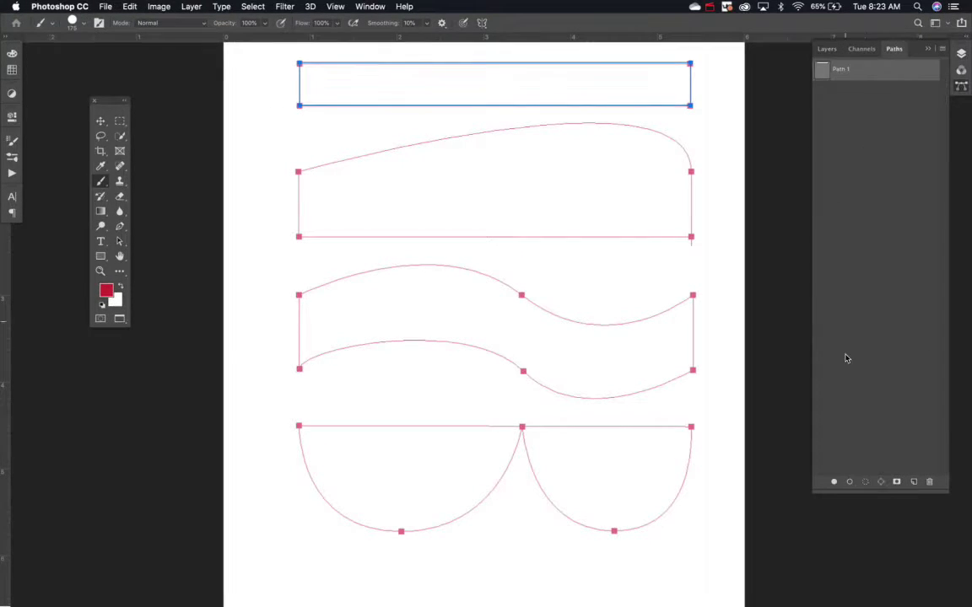
pyautogui.click(834, 482)
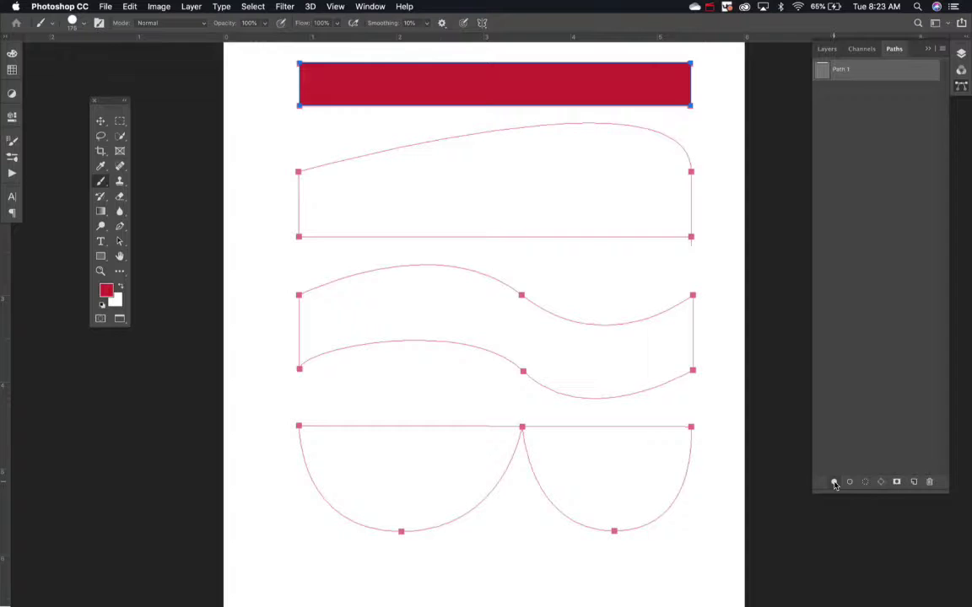
pyautogui.press('super+z')
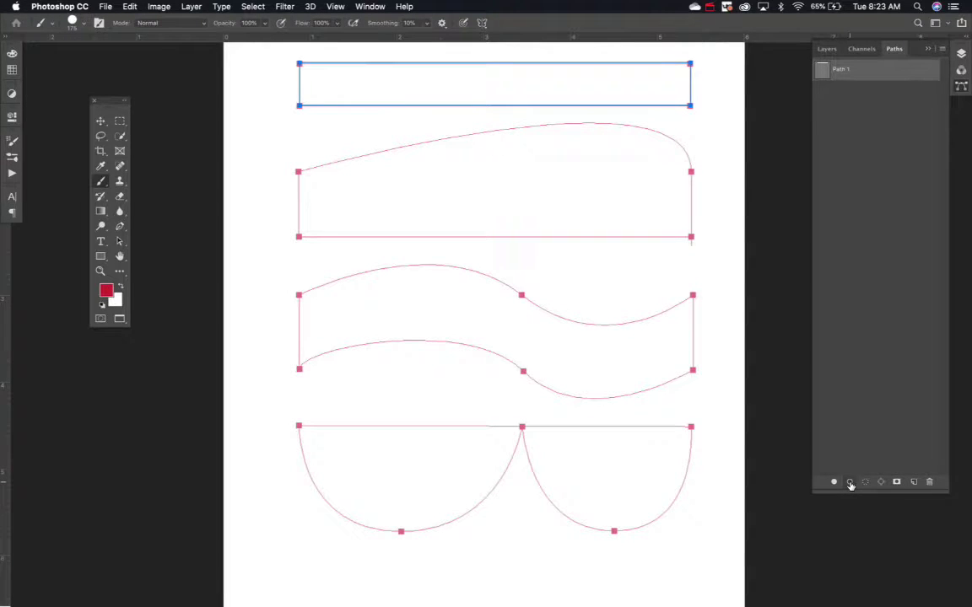
pyautogui.click(850, 482)
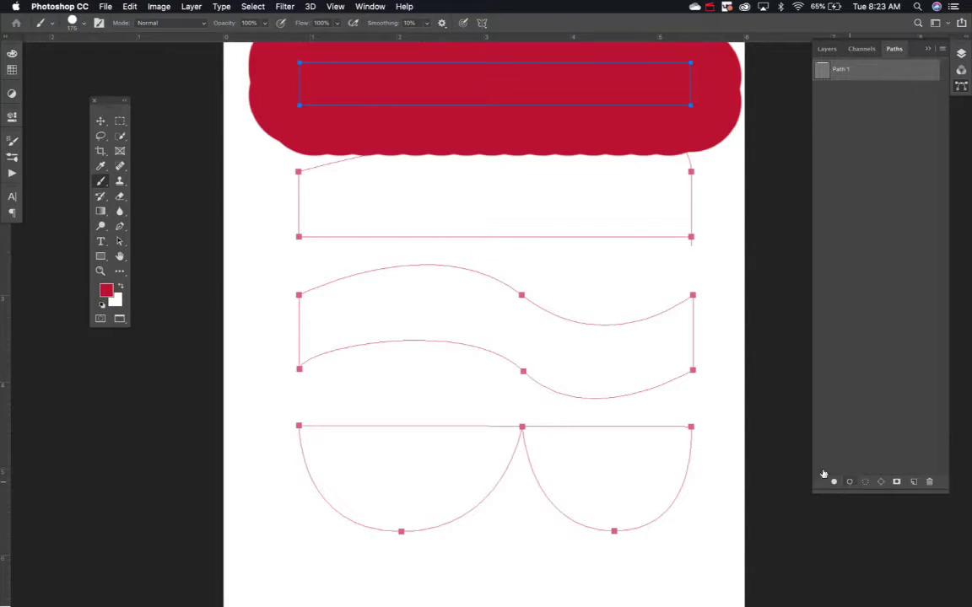
pyautogui.press('super+z')
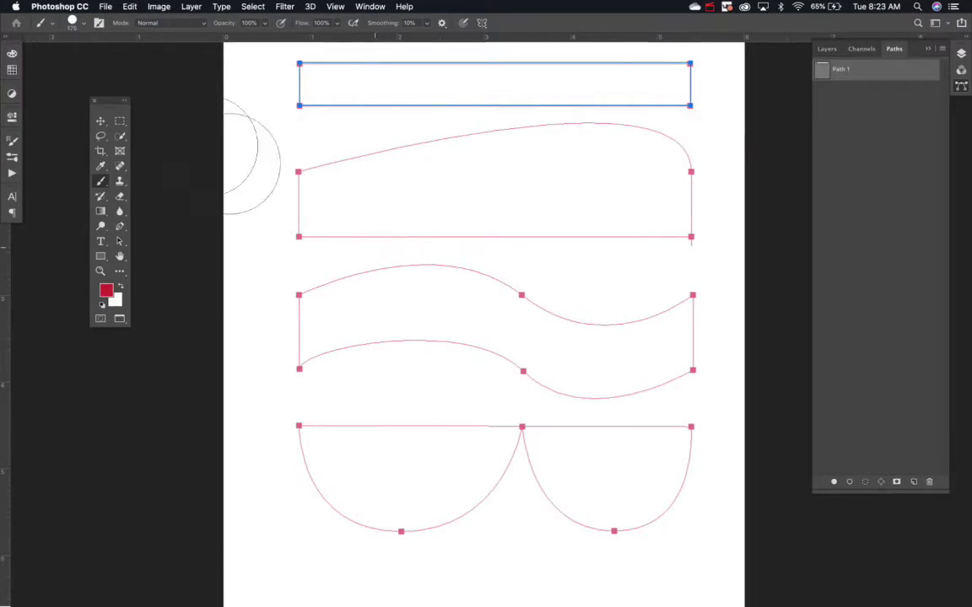
# Step: Choose the Hard Round 1 pixel brush for stroking the path
pyautogui.click(82, 24)
pyautogui.click(82, 23)
pyautogui.click(82, 24)
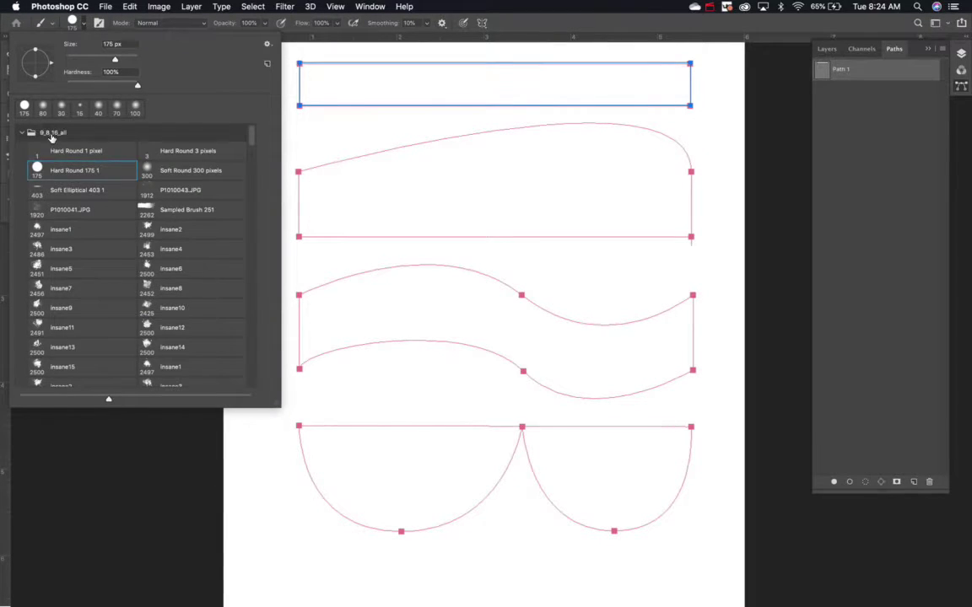
pyautogui.click(76, 151)
pyautogui.press('Return')
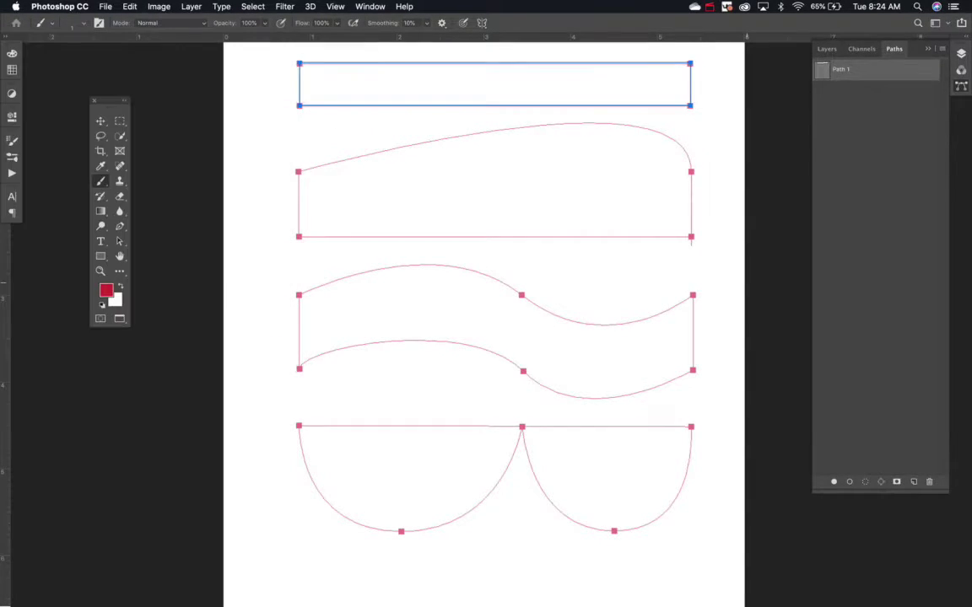
# Step: Stroke the rectangle path with the 1 px brush in red, deselect the path, and hide the Group 1 template
pyautogui.click(849, 482)
pyautogui.click(865, 129)
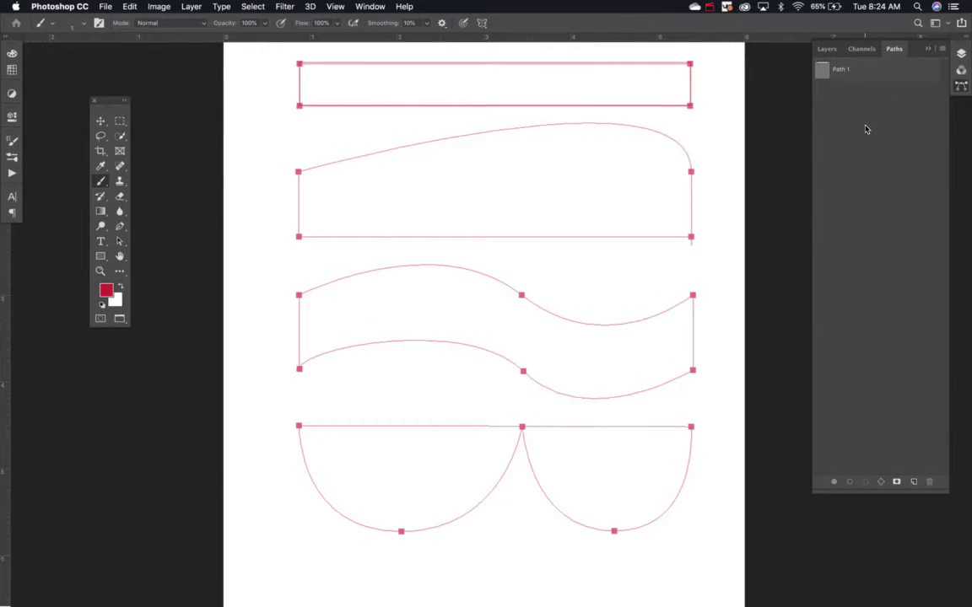
pyautogui.click(827, 48)
pyautogui.moveTo(821, 168); pyautogui.dragTo(823, 146)
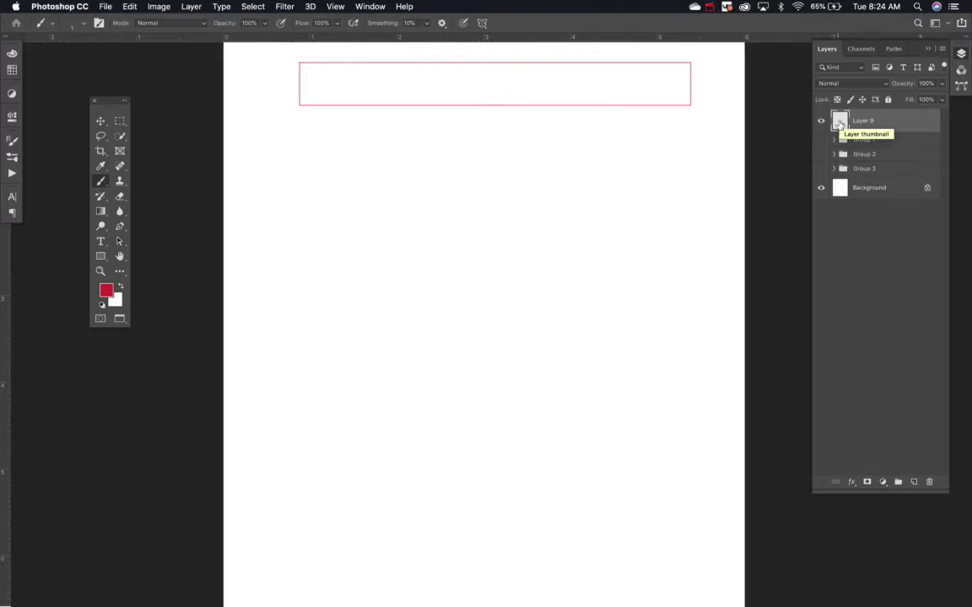
# Step: Delete the stroked layer, show Group 1 again, and add a new empty layer above it with the Pen tool active
pyautogui.moveTo(839, 123); pyautogui.dragTo(938, 476)
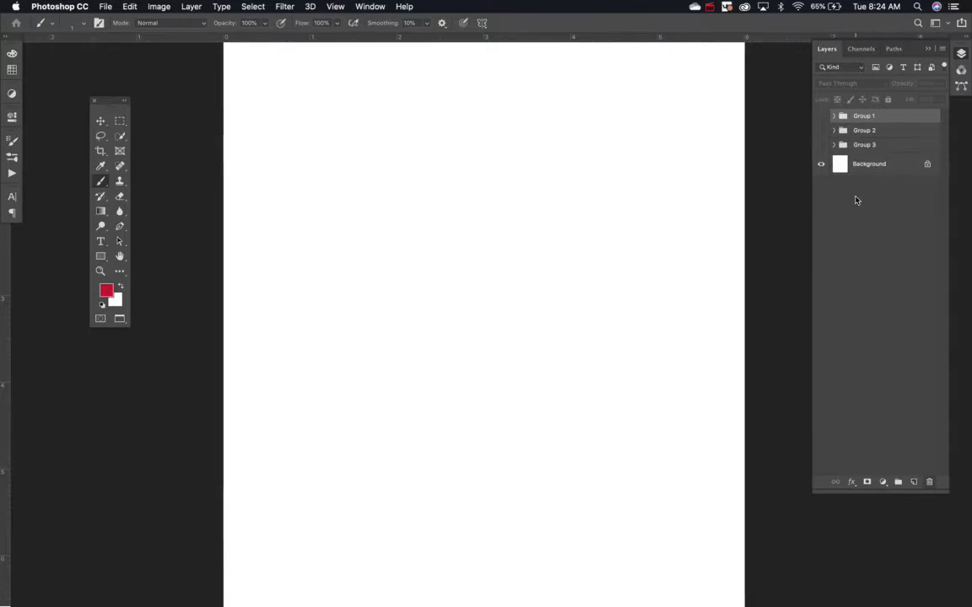
pyautogui.click(822, 117)
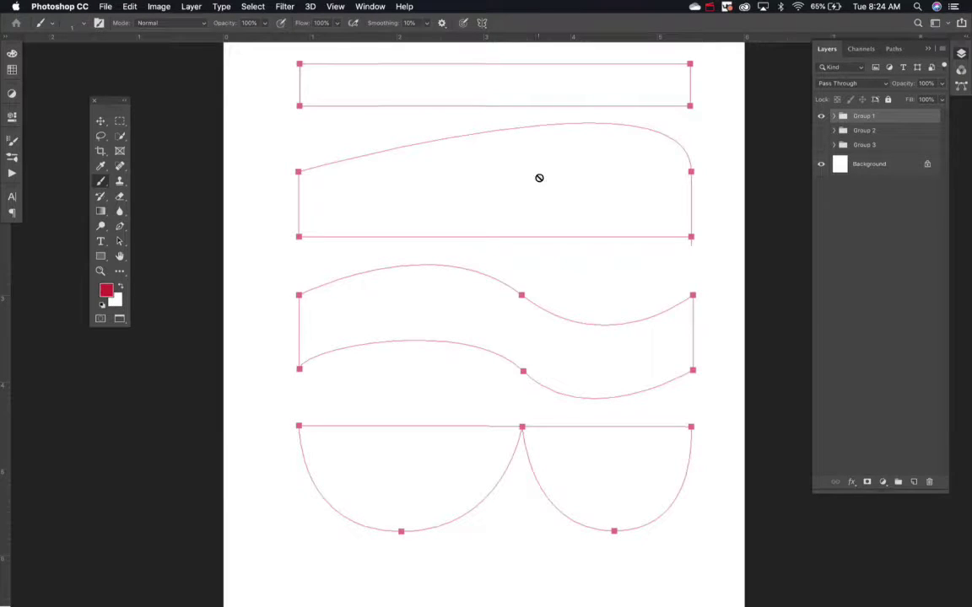
pyautogui.press('p')
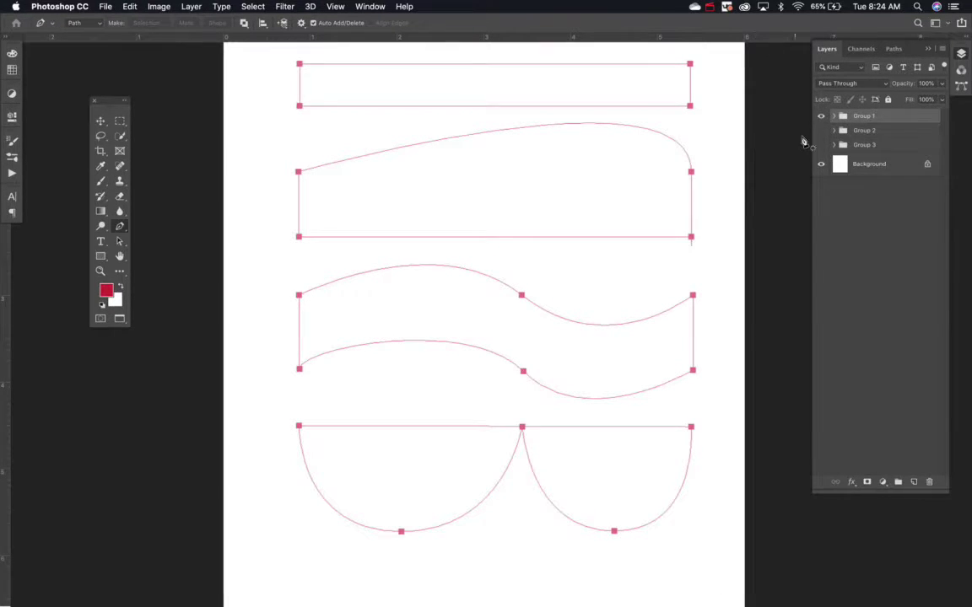
pyautogui.click(913, 482)
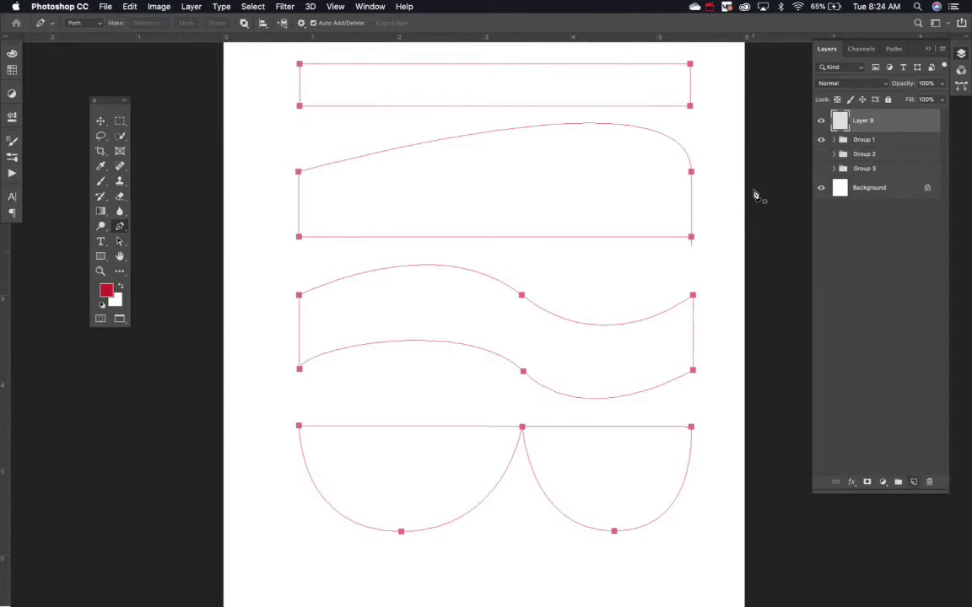
# Step: Trace the second template shape as a closed path with a curved top edge and straight sides and base
pyautogui.click(298, 172)
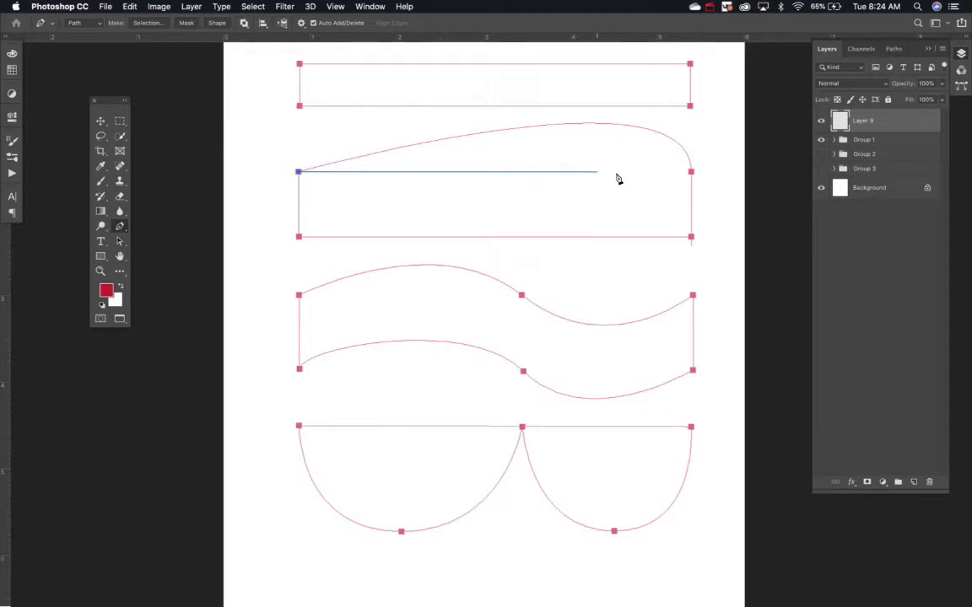
pyautogui.click(691, 173)
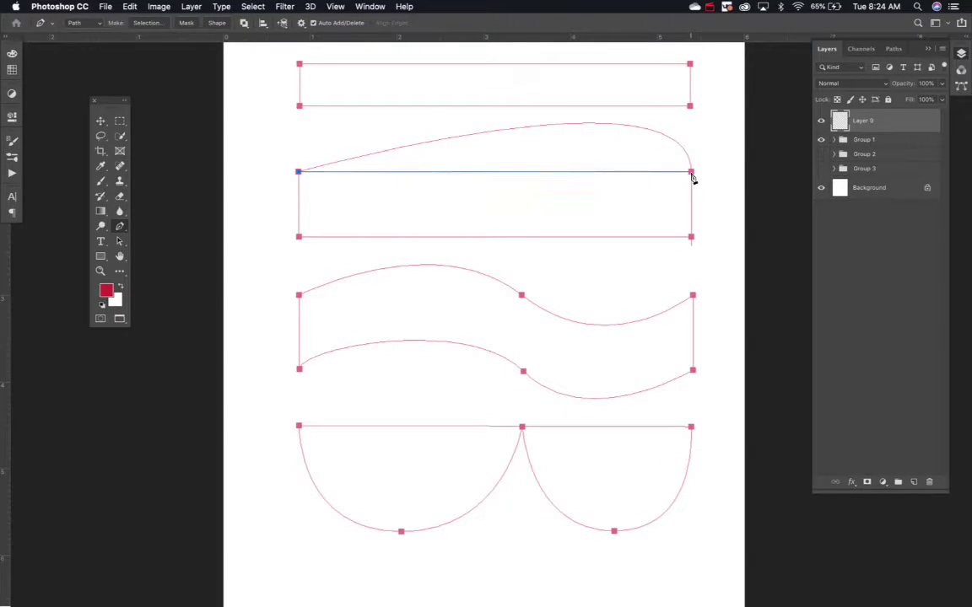
pyautogui.moveTo(691, 177); pyautogui.dragTo(692, 290)
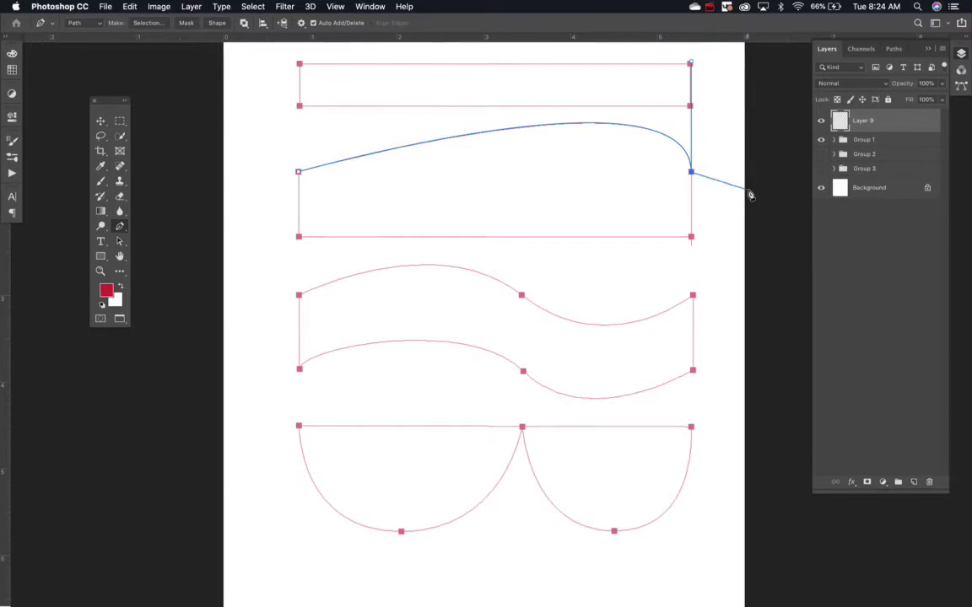
pyautogui.click(691, 238)
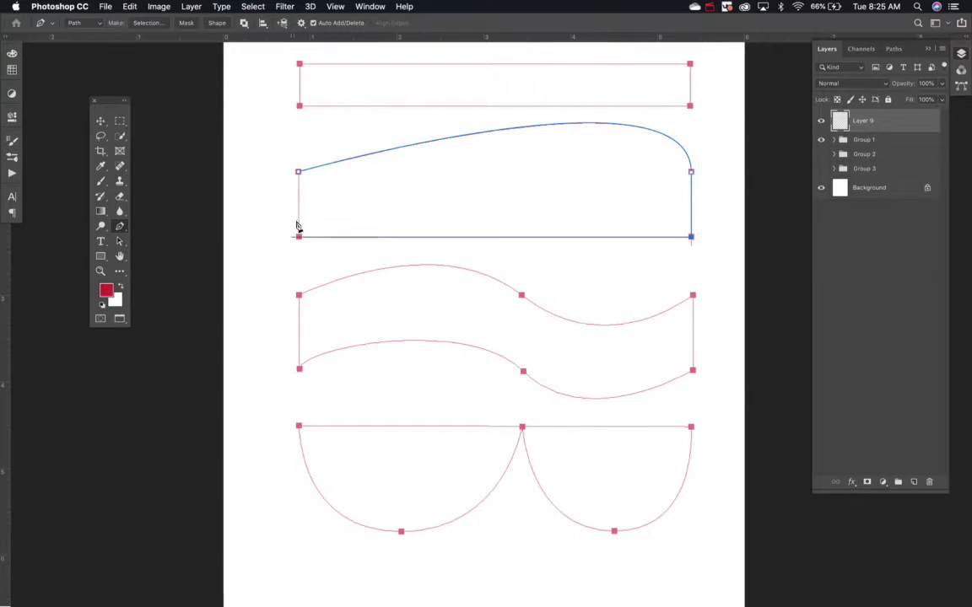
pyautogui.click(299, 173)
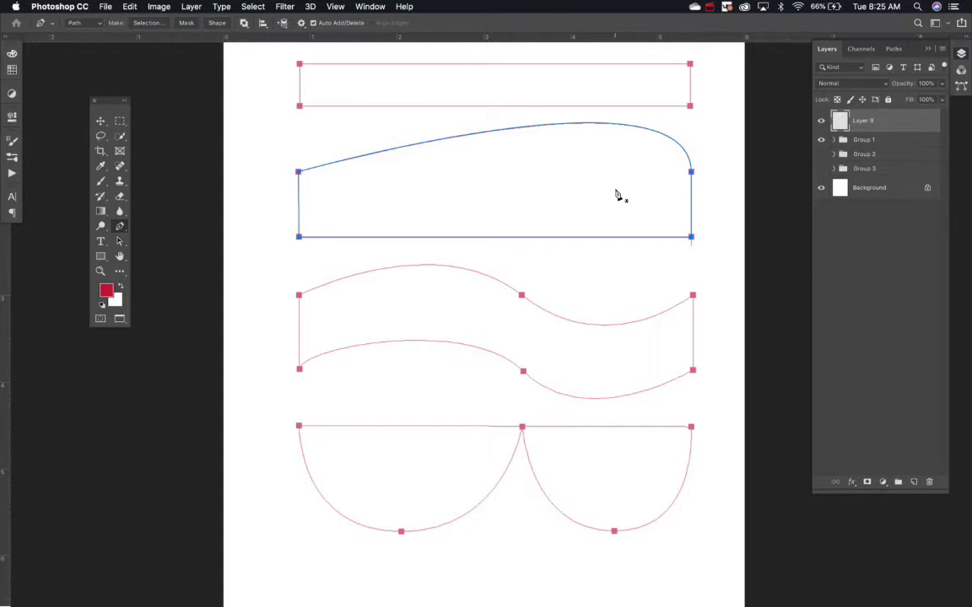
# Step: Trace the wavy template shape's upper curves, straight right side and lower curves with anchors at its marked points
pyautogui.click(299, 295)
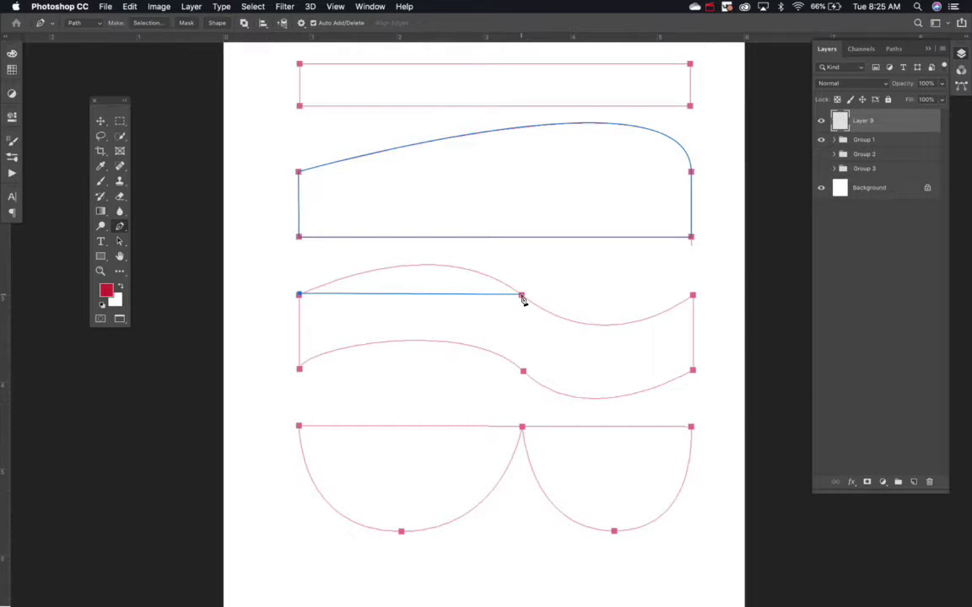
pyautogui.moveTo(522, 297); pyautogui.dragTo(614, 365)
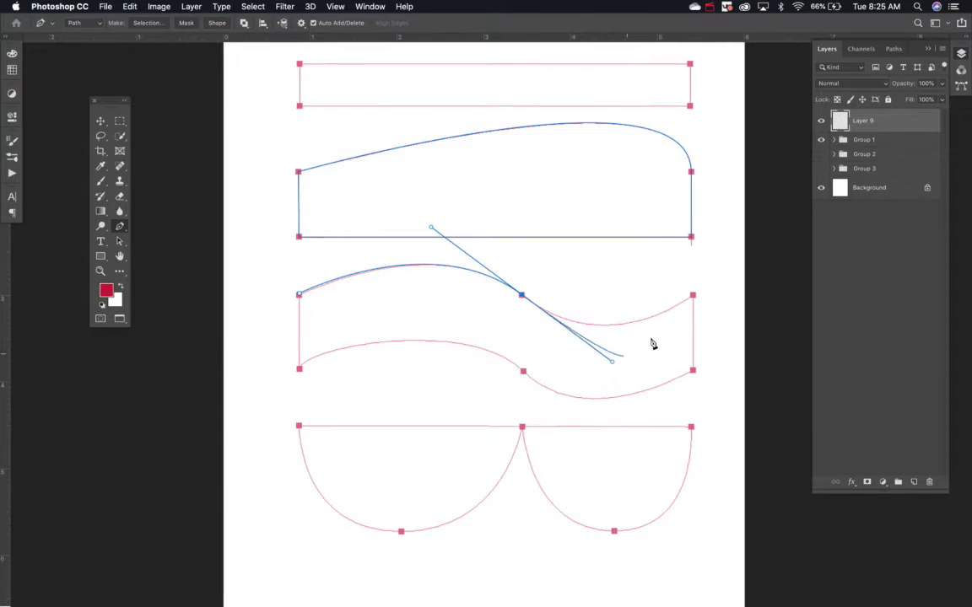
pyautogui.click(693, 296)
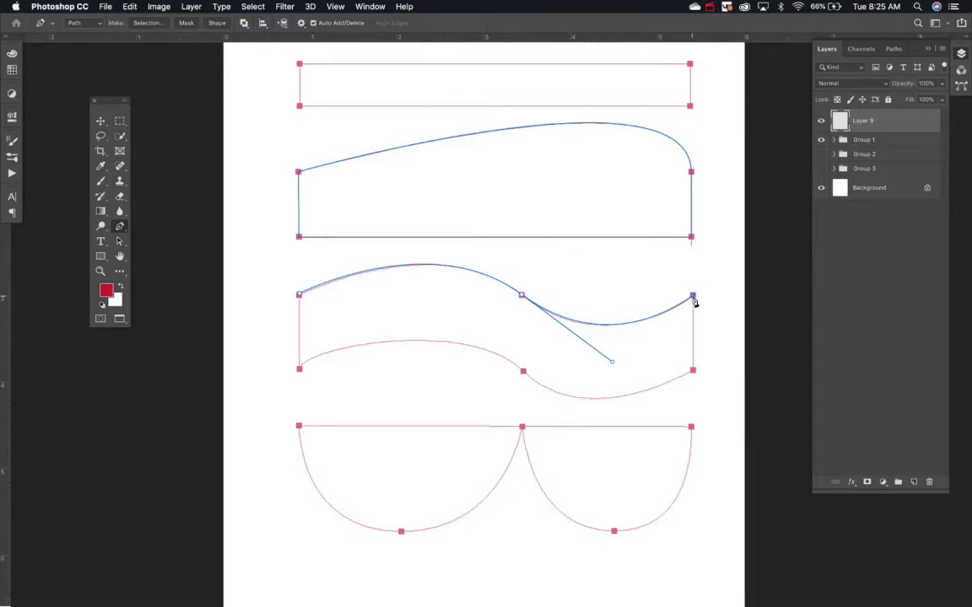
pyautogui.click(693, 371)
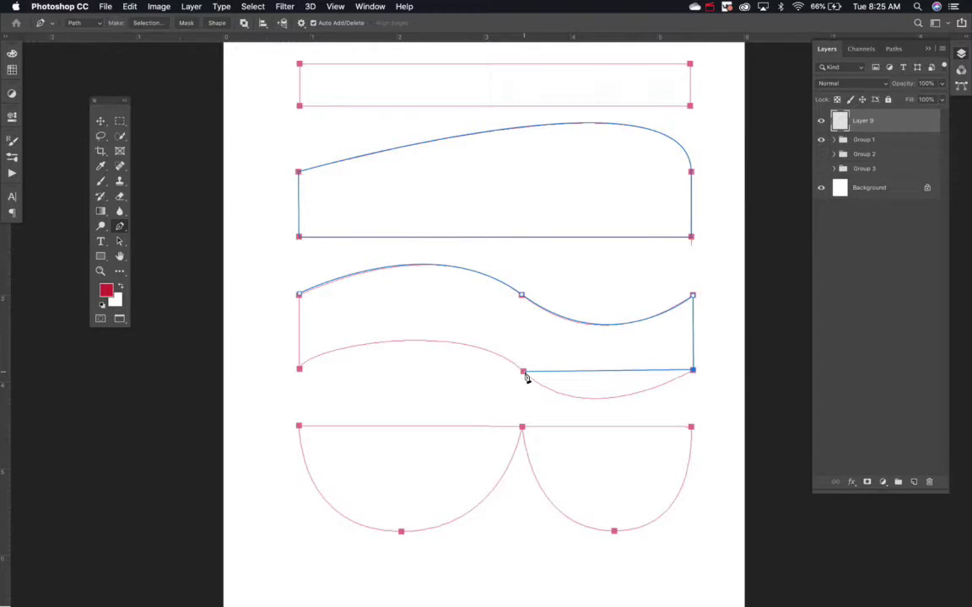
pyautogui.moveTo(524, 373); pyautogui.dragTo(459, 313)
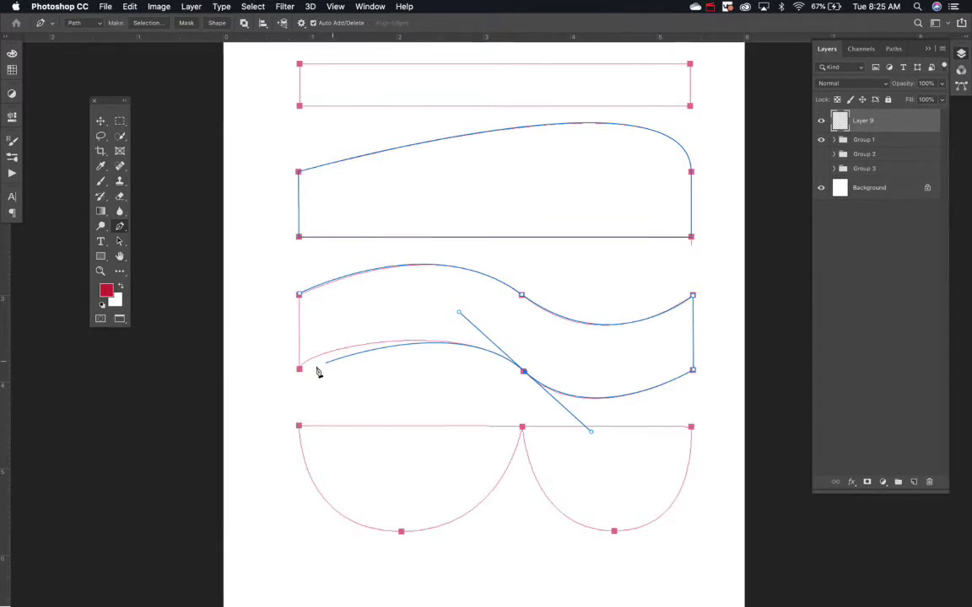
pyautogui.moveTo(300, 370); pyautogui.dragTo(297, 392)
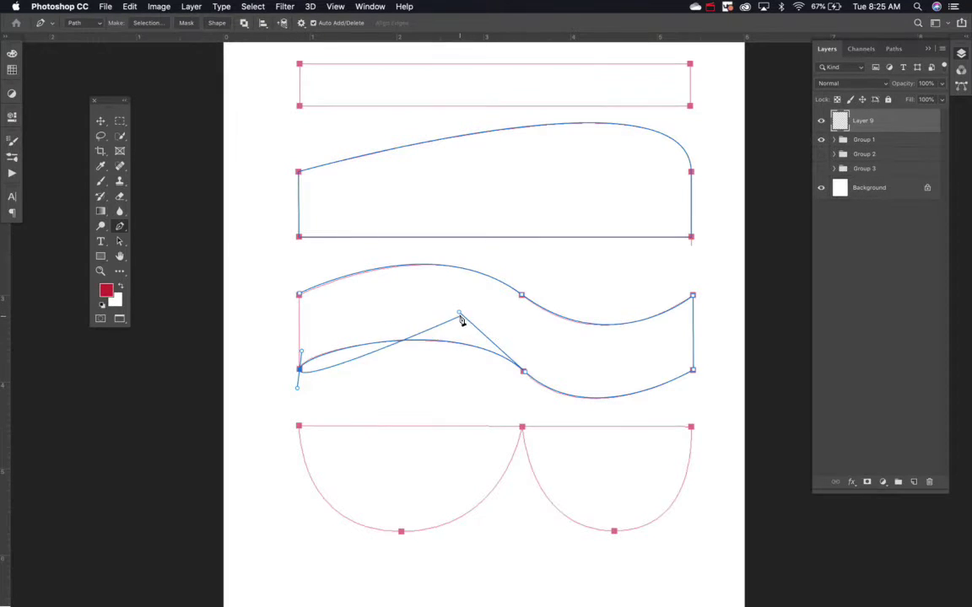
# Step: Adjust the direction handles on the wavy shape's lower curves to match the template and close the path
pyautogui.moveTo(458, 315)
pyautogui.mouseDown()
pyautogui.moveTo(498, 315)
pyautogui.moveTo(445, 314)
pyautogui.mouseUp()
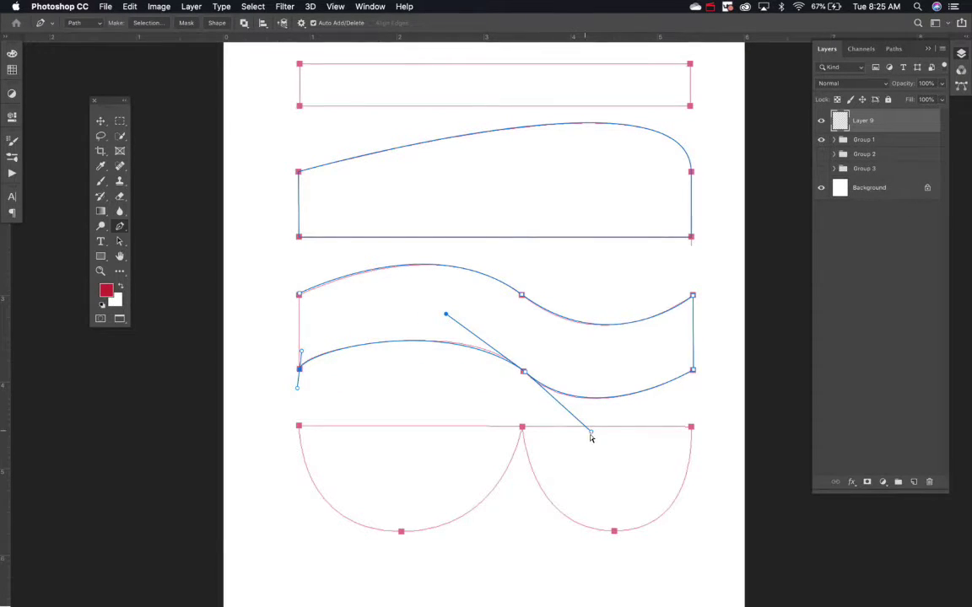
pyautogui.moveTo(593, 438)
pyautogui.mouseDown()
pyautogui.moveTo(558, 407)
pyautogui.moveTo(590, 435)
pyautogui.mouseUp()
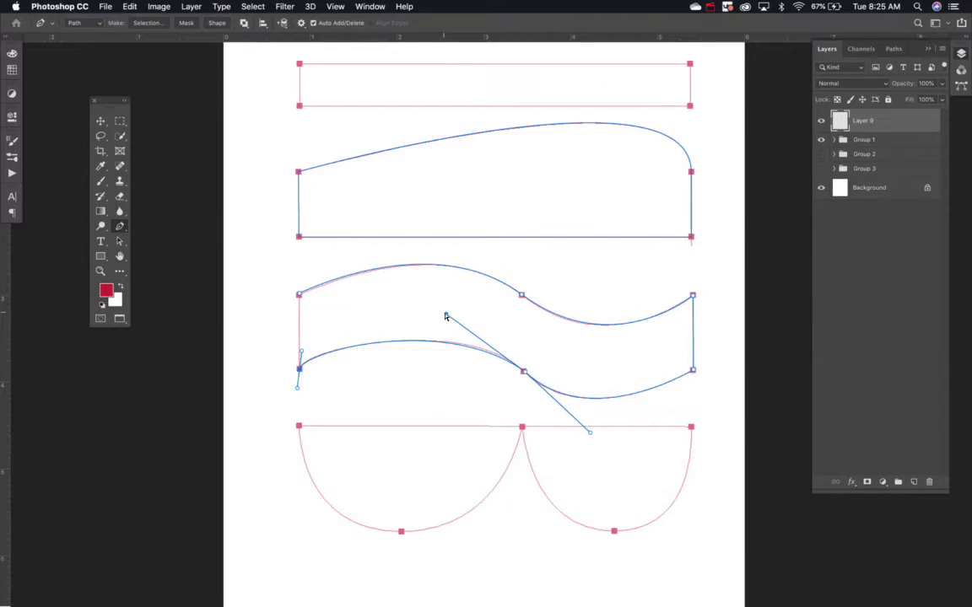
pyautogui.moveTo(445, 317)
pyautogui.mouseDown()
pyautogui.moveTo(451, 306)
pyautogui.moveTo(454, 314)
pyautogui.mouseUp()
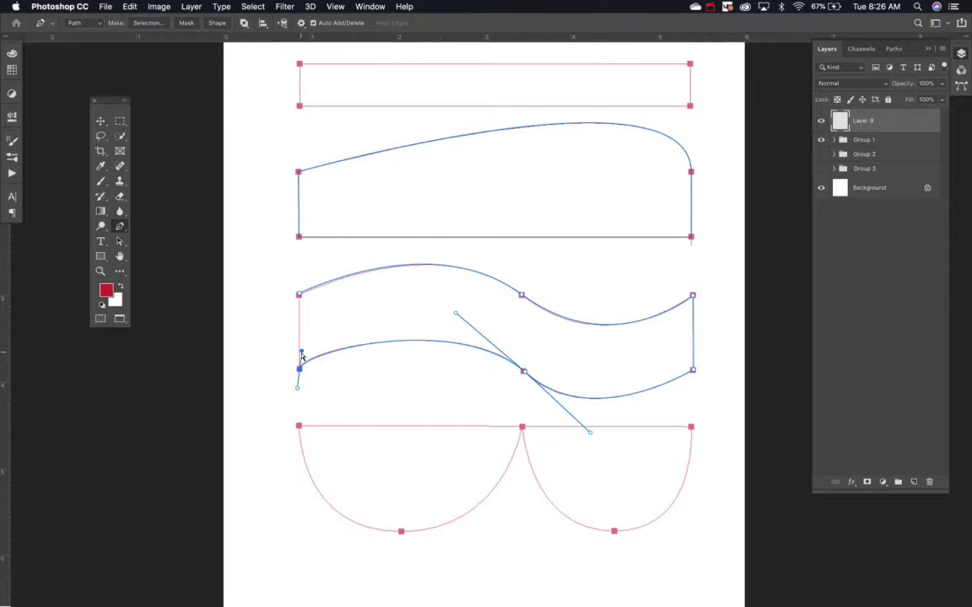
pyautogui.moveTo(301, 353)
pyautogui.mouseDown()
pyautogui.moveTo(274, 370)
pyautogui.moveTo(299, 351)
pyautogui.moveTo(297, 365)
pyautogui.moveTo(304, 334)
pyautogui.moveTo(316, 348)
pyautogui.moveTo(276, 342)
pyautogui.moveTo(307, 353)
pyautogui.mouseUp()
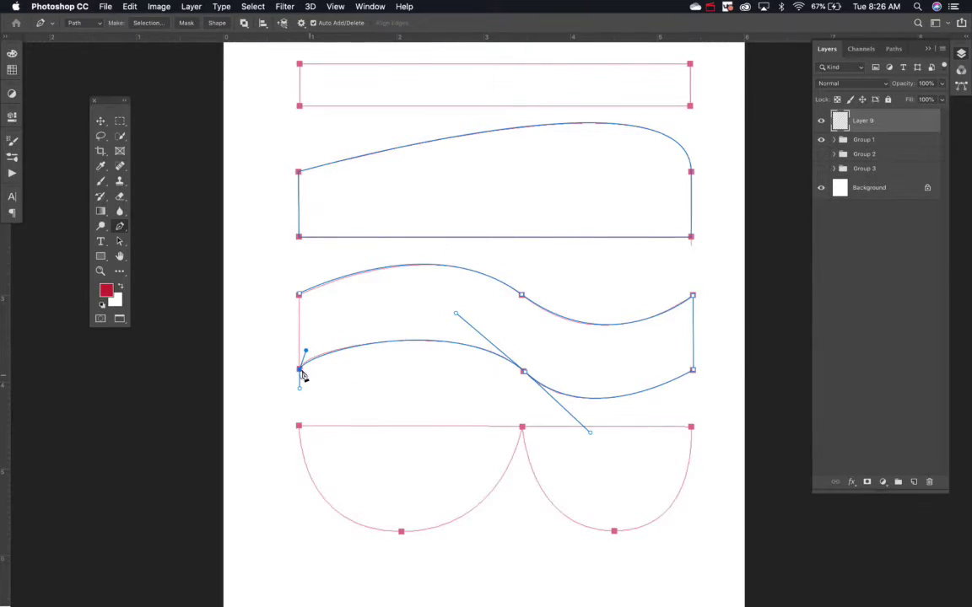
pyautogui.click(304, 373)
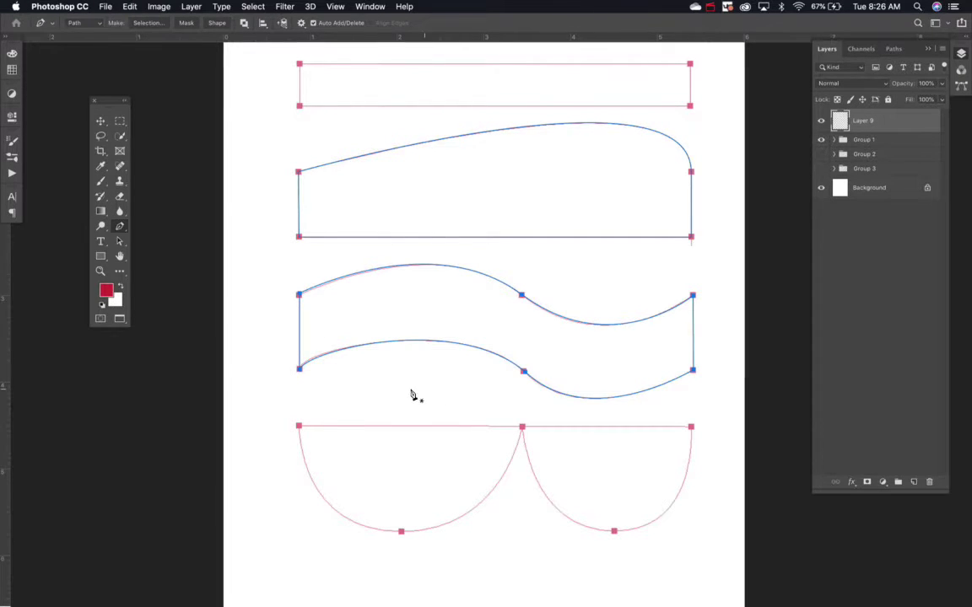
# Step: Trace the double-bowl template shape as a closed path with a straight top edge, undoing the stray anchor added at its middle
pyautogui.click(299, 427)
pyautogui.click(691, 428)
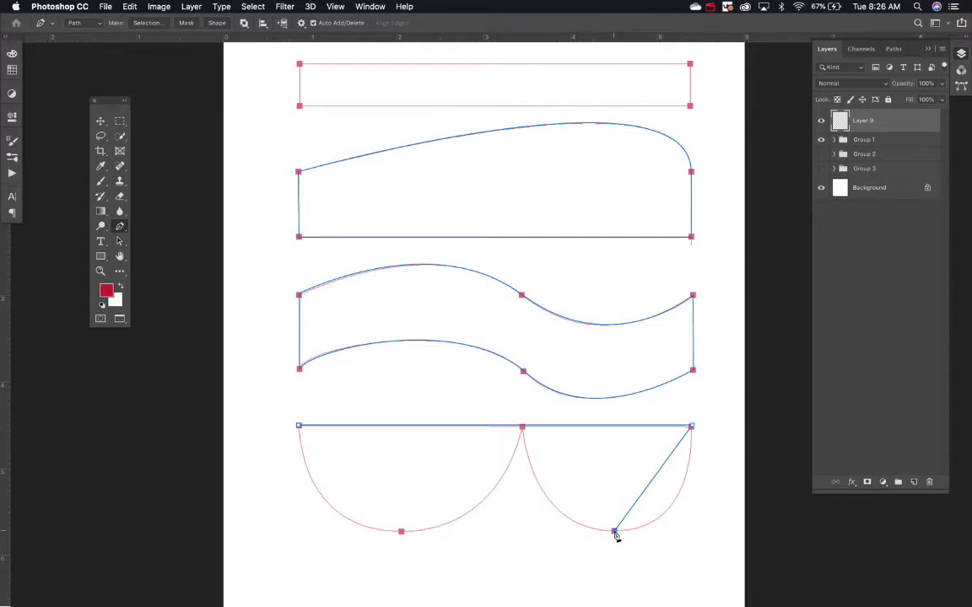
pyautogui.moveTo(614, 531); pyautogui.dragTo(530, 532)
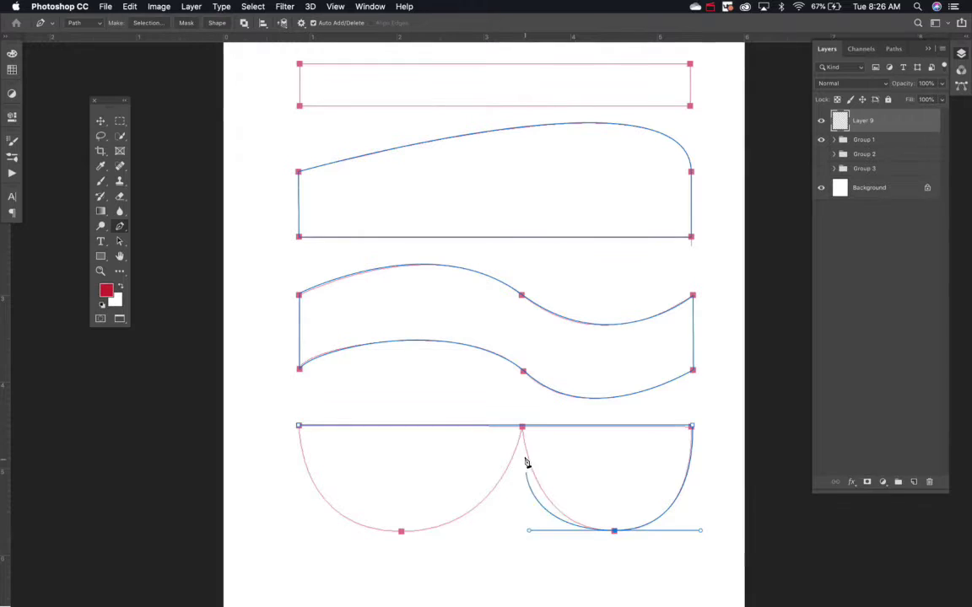
pyautogui.click(522, 428)
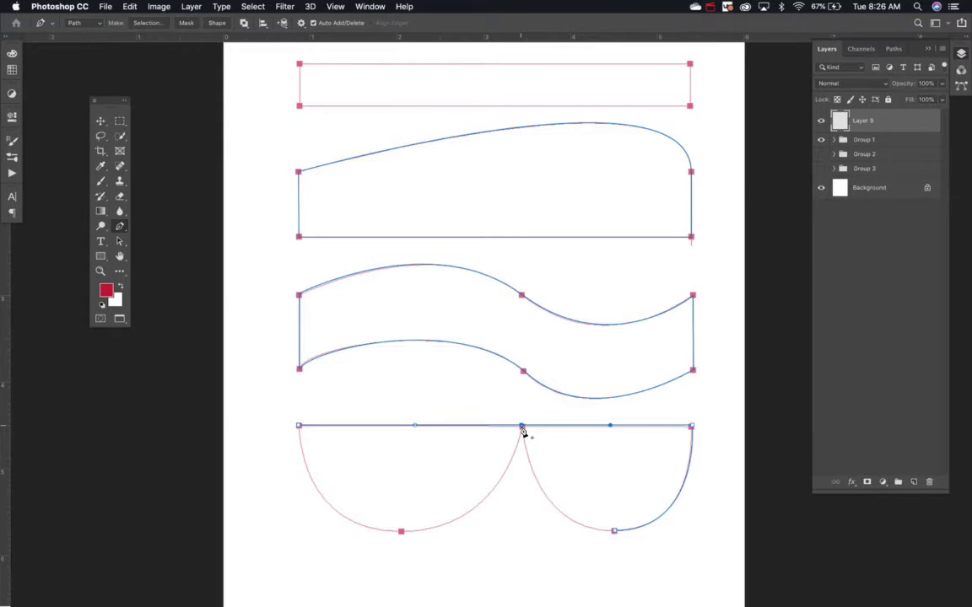
pyautogui.press('super+z')
pyautogui.moveTo(522, 429); pyautogui.dragTo(300, 543)
pyautogui.click(300, 428)
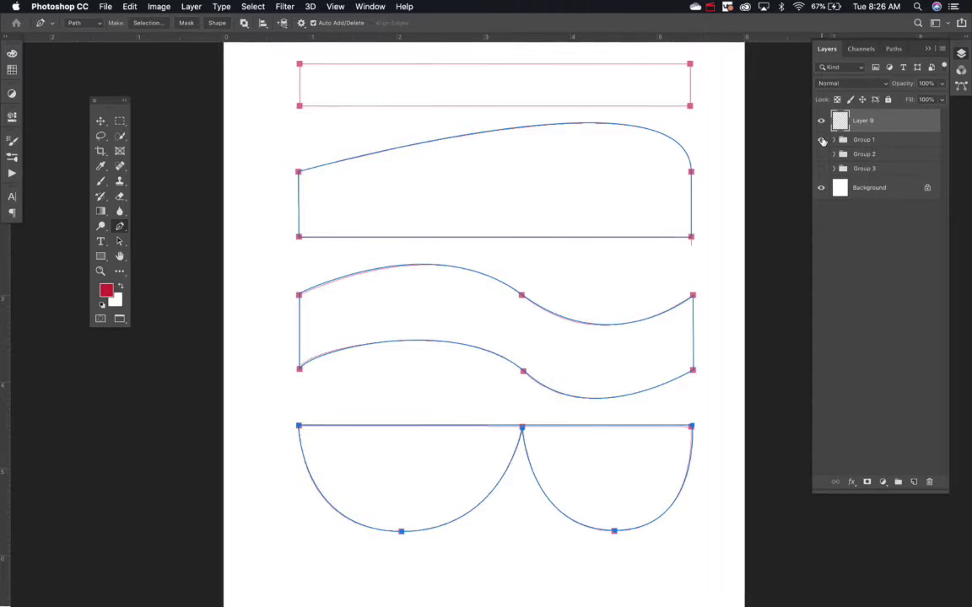
# Step: Hide Group 1, deselect the work path, and show the Group 2 template
pyautogui.moveTo(823, 142); pyautogui.dragTo(822, 121)
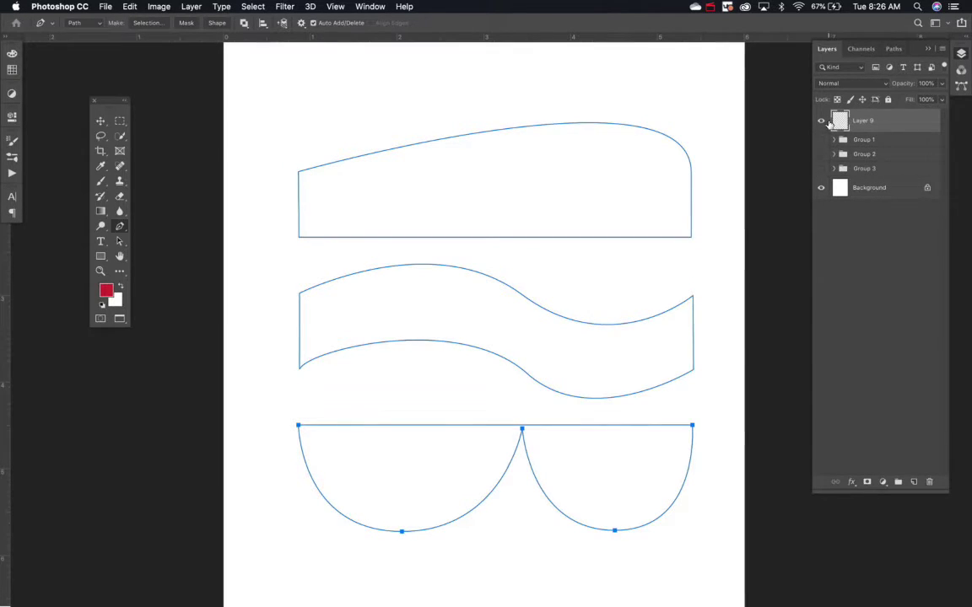
pyautogui.click(893, 48)
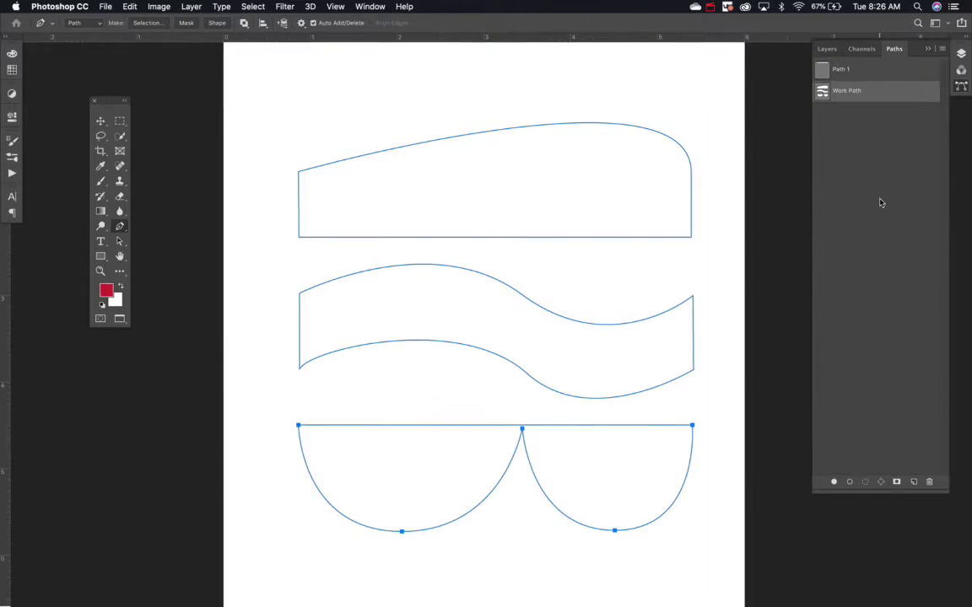
pyautogui.click(878, 179)
pyautogui.click(826, 49)
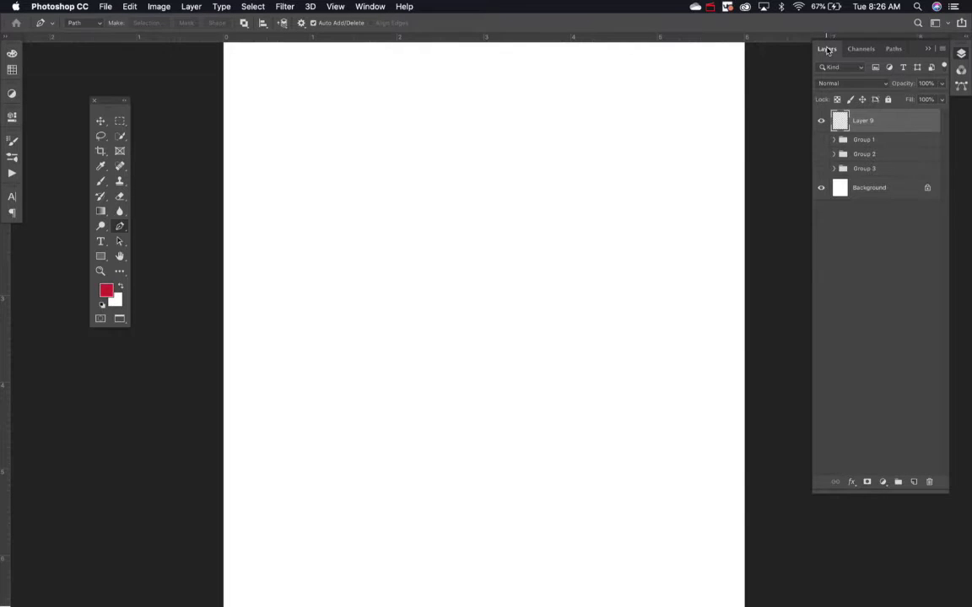
pyautogui.click(822, 155)
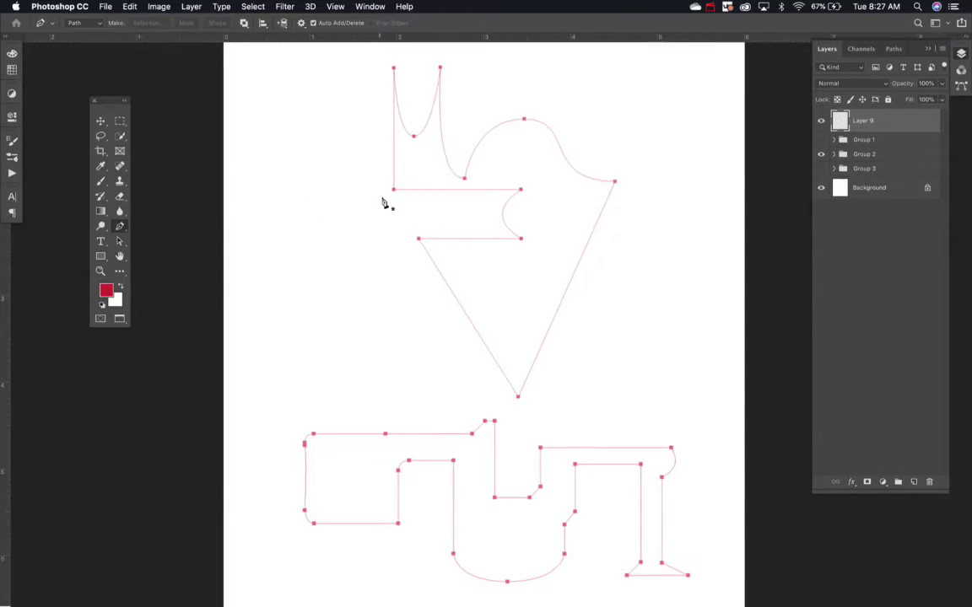
# Step: Trace the upper Group 2 shape's left edge, pointed dips, rounded hump and trailing curve with corner and smooth anchors at the marked points
pyautogui.click(394, 69)
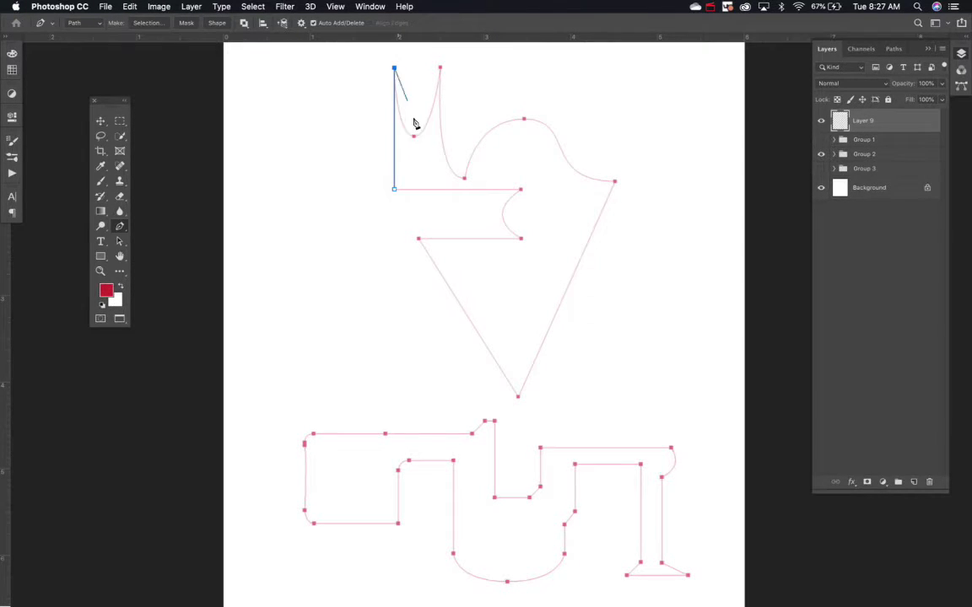
pyautogui.click(413, 138)
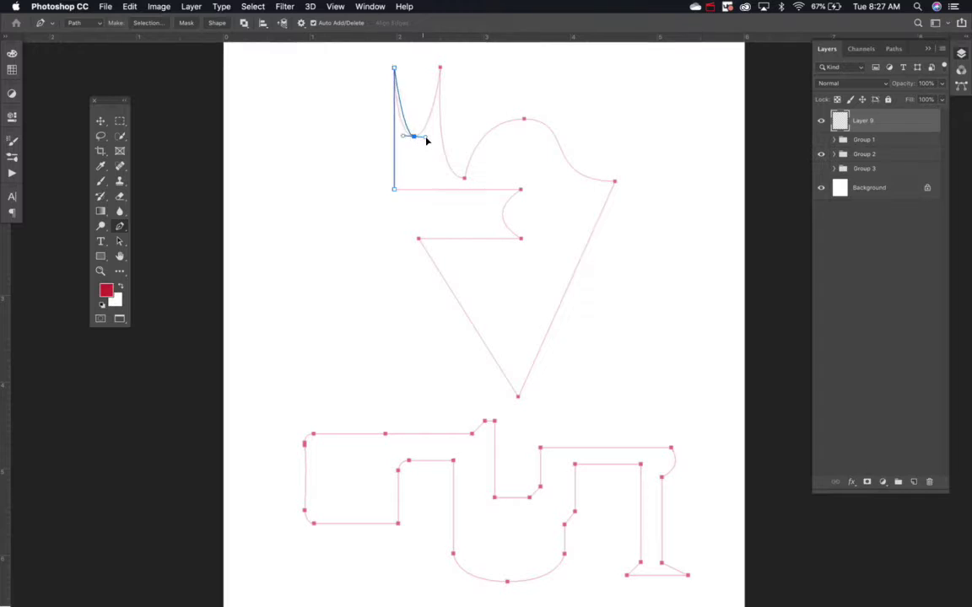
pyautogui.moveTo(427, 141); pyautogui.dragTo(432, 141)
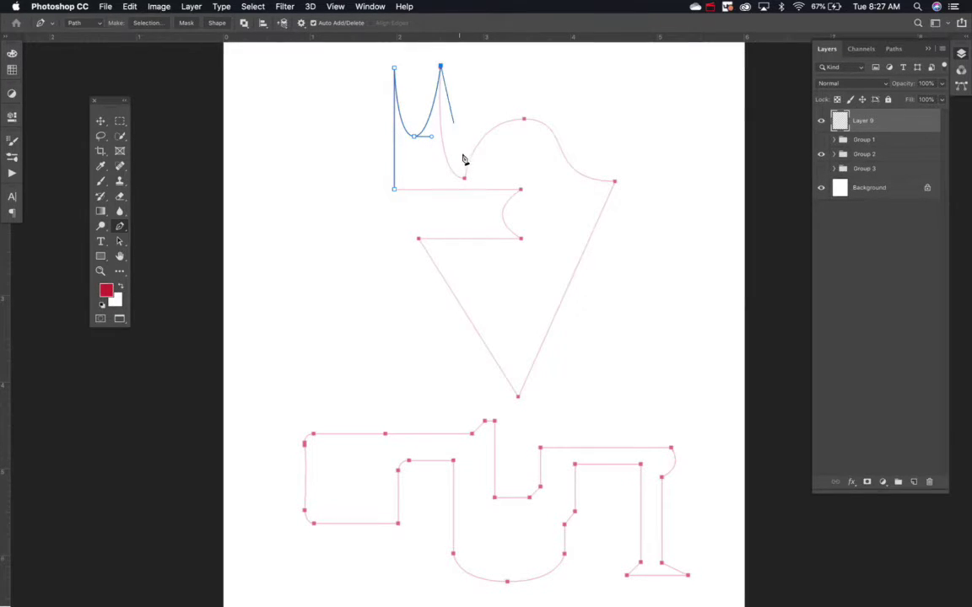
pyautogui.moveTo(465, 178); pyautogui.dragTo(500, 181)
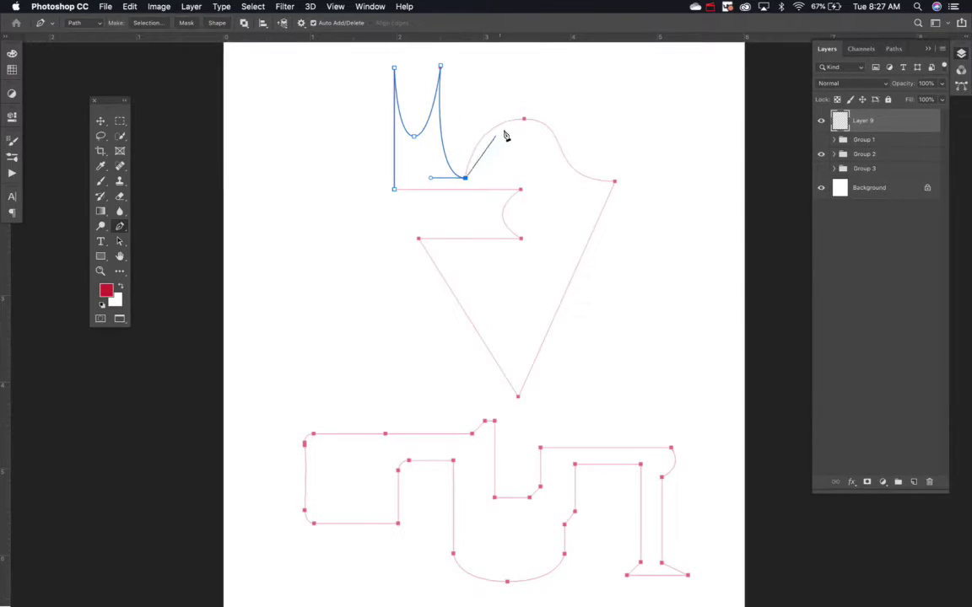
pyautogui.moveTo(524, 124); pyautogui.dragTo(572, 124)
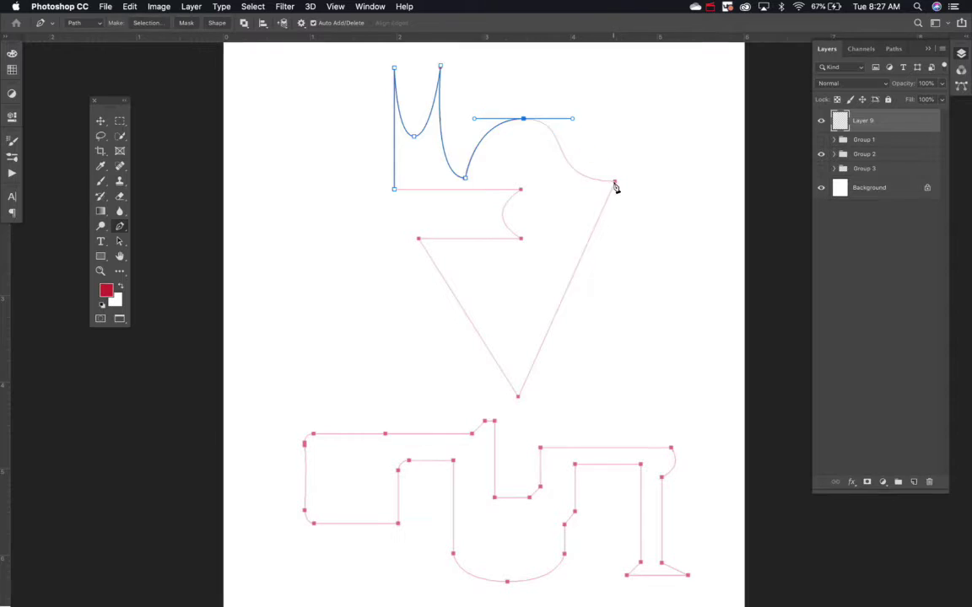
pyautogui.moveTo(615, 183); pyautogui.dragTo(687, 183)
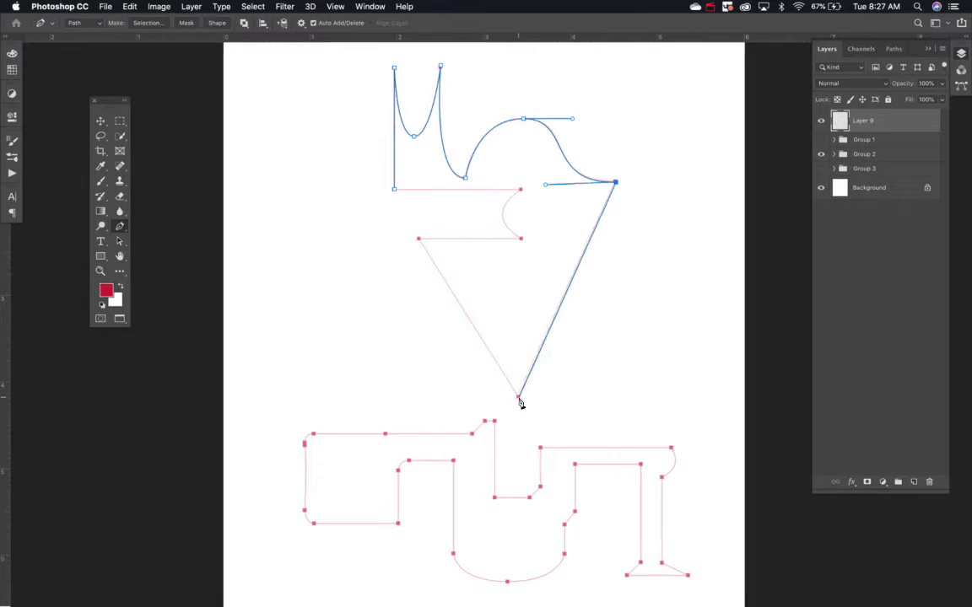
# Step: Trace the upper shape's straight lower edges and curved notch, and close the path at its starting anchor
pyautogui.click(418, 240)
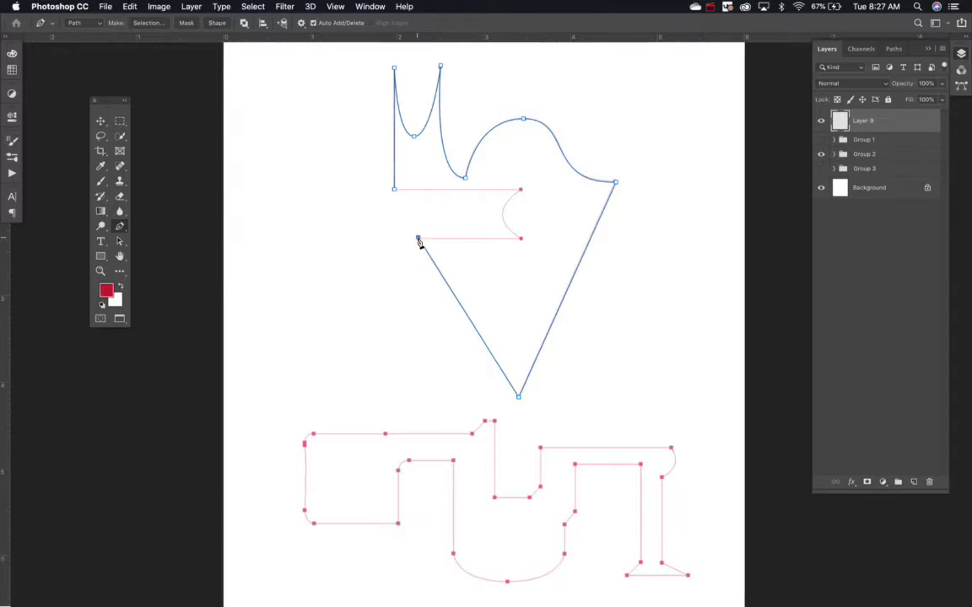
pyautogui.click(522, 242)
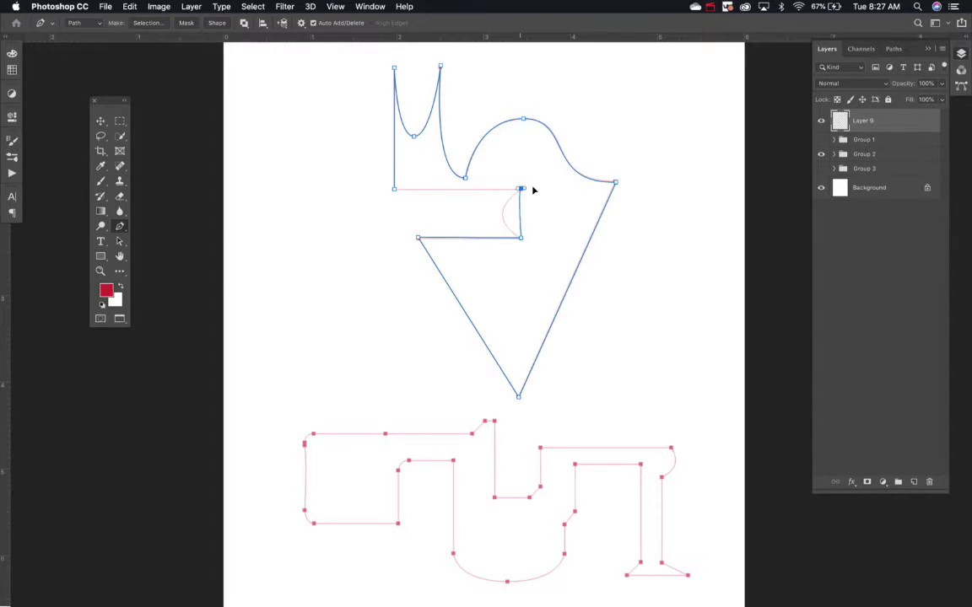
pyautogui.moveTo(534, 190); pyautogui.dragTo(551, 166)
pyautogui.moveTo(566, 155); pyautogui.dragTo(562, 164)
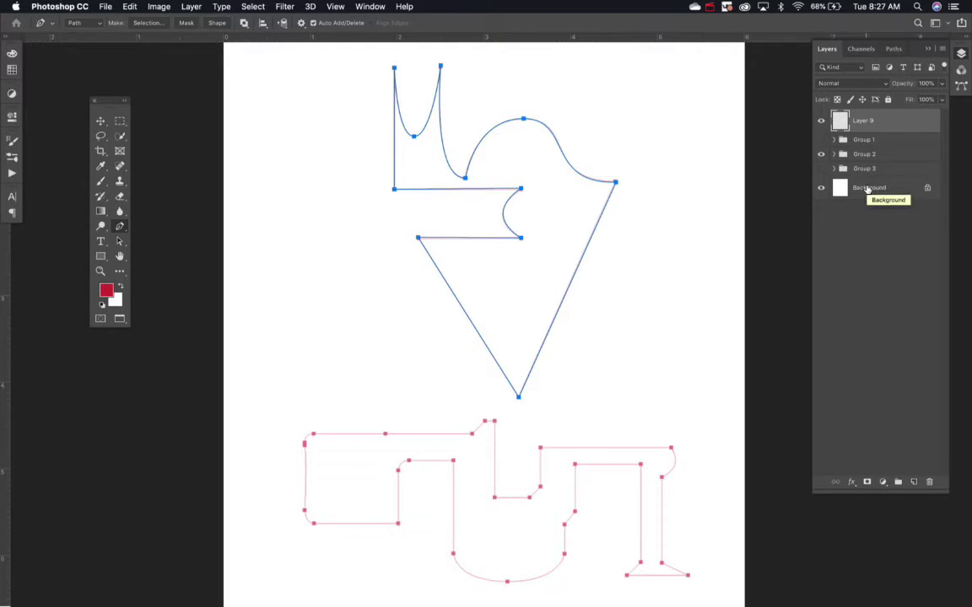
# Step: Convert the closed path to a selection and fill it with the red foreground color on Layer 9
pyautogui.click(894, 48)
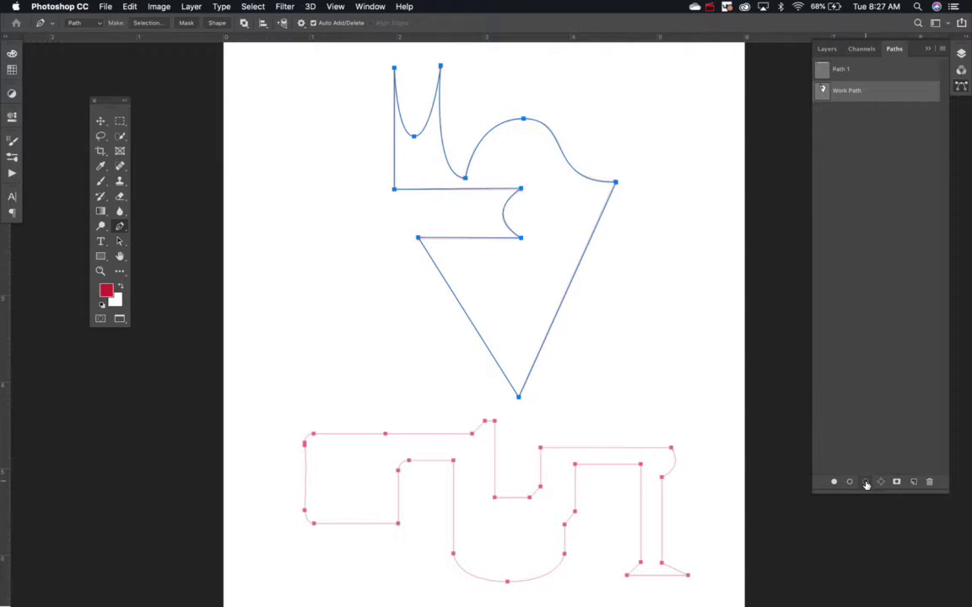
pyautogui.click(862, 49)
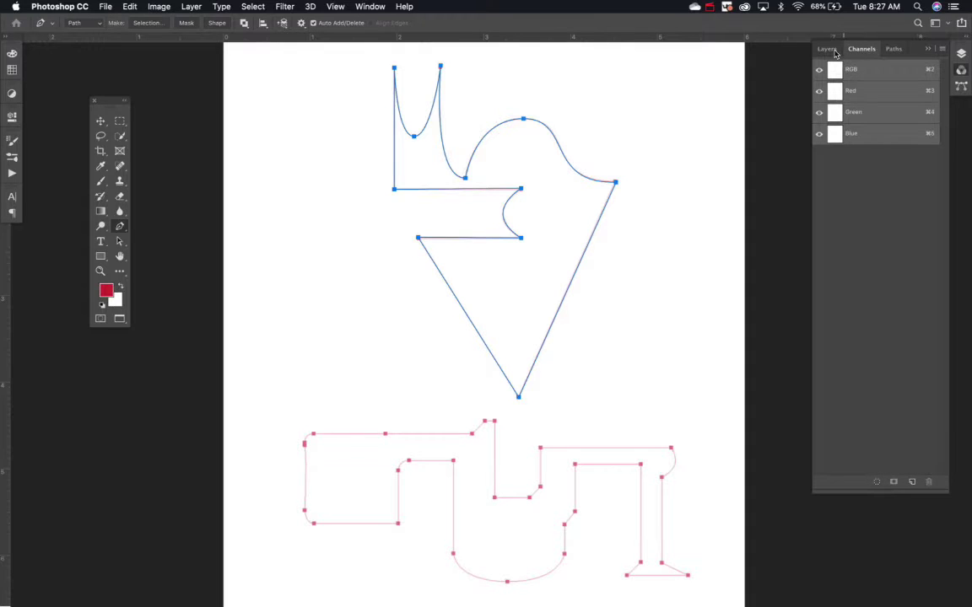
pyautogui.click(834, 50)
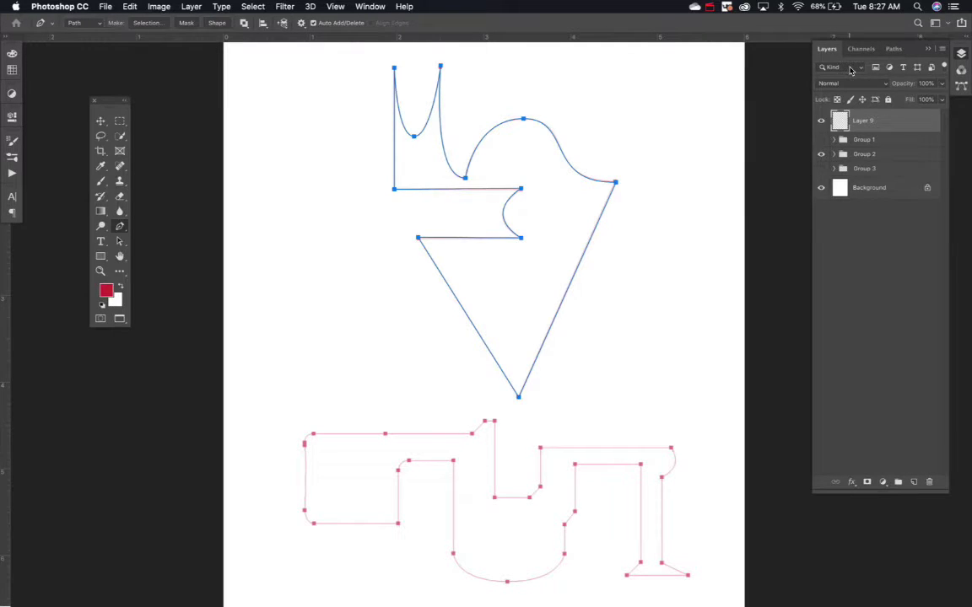
pyautogui.press('super+Return')
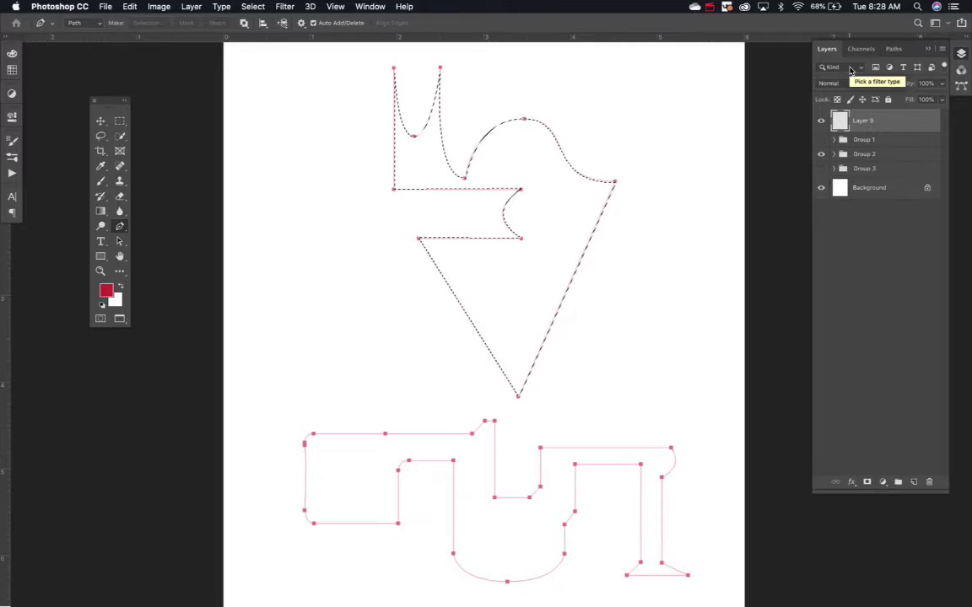
pyautogui.hotkey('alt', 'BackSpace')
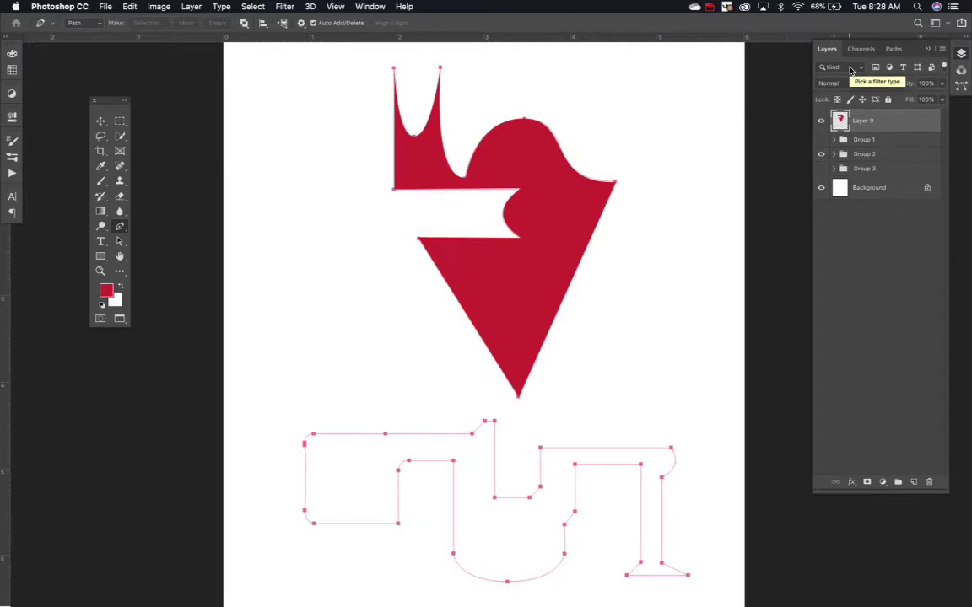
# Step: Try moving the red filled shape off its template outline, and undo the move
pyautogui.press('v')
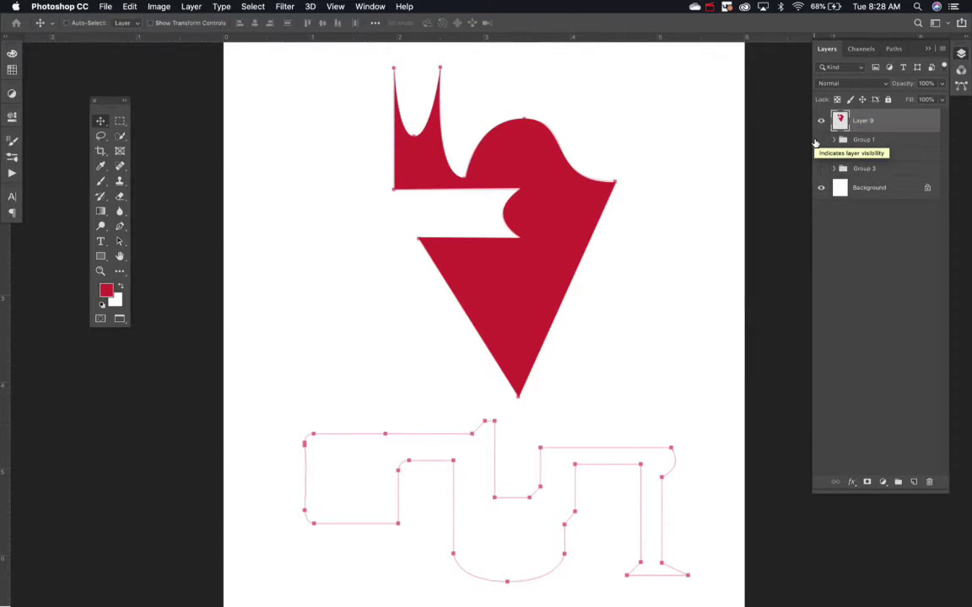
pyautogui.moveTo(501, 193); pyautogui.dragTo(481, 190)
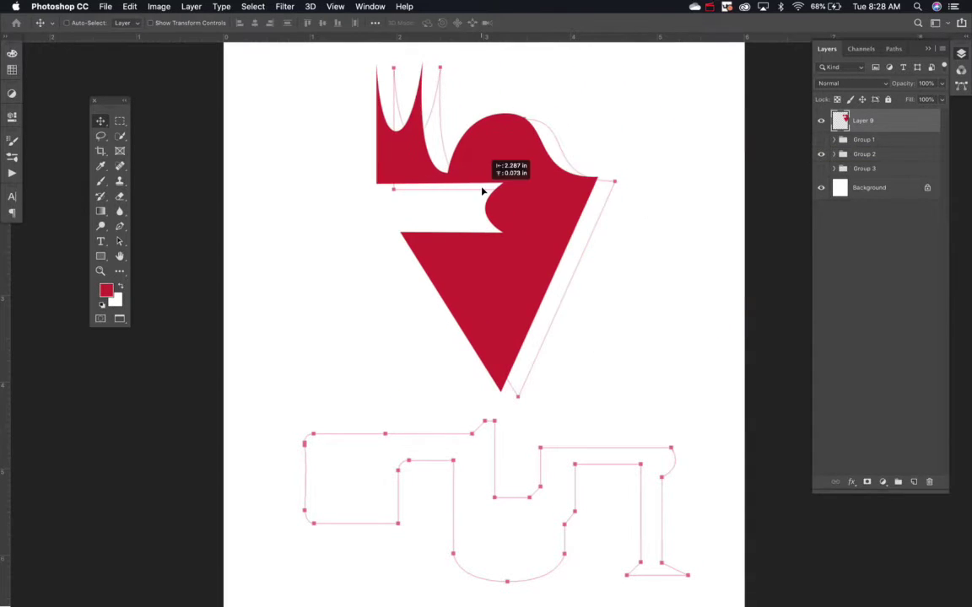
pyautogui.press('super+z')
pyautogui.press('super+z')
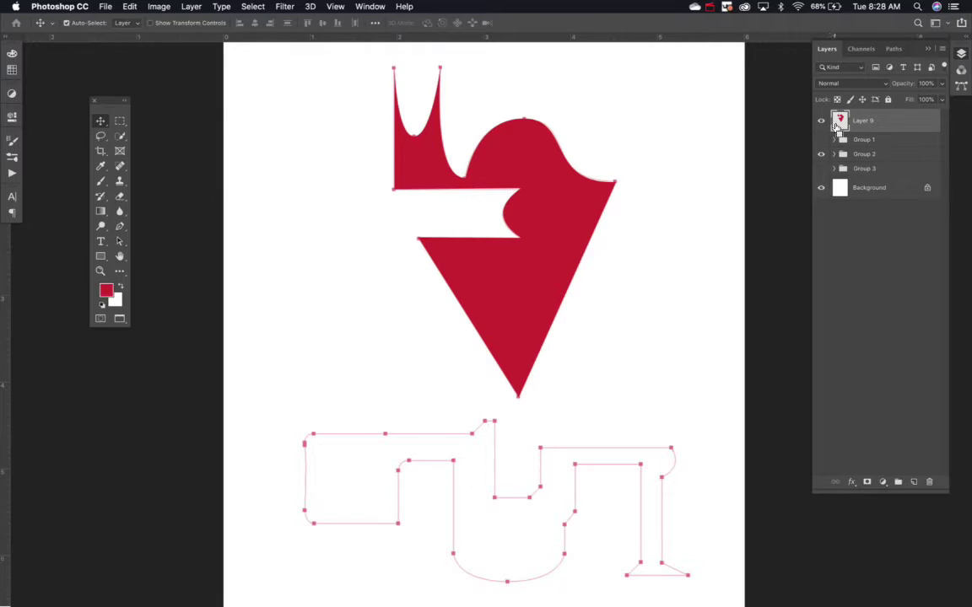
# Step: Load the red shape on Layer 9 as a selection, make a work path with 1.0 pixel tolerance, and save it as a path
pyautogui.keyDown('super'); pyautogui.click(838, 122); pyautogui.keyUp('super')
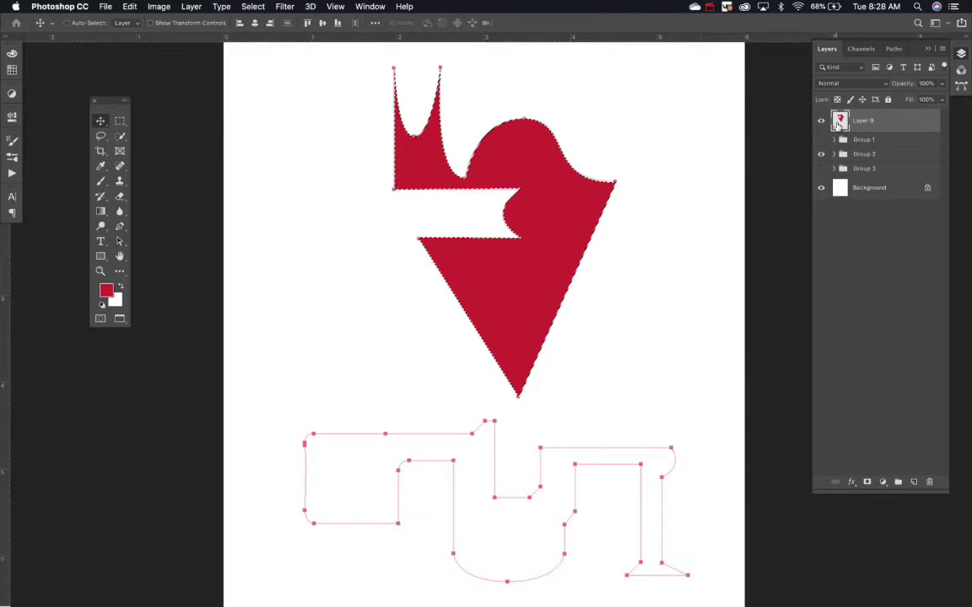
pyautogui.click(892, 49)
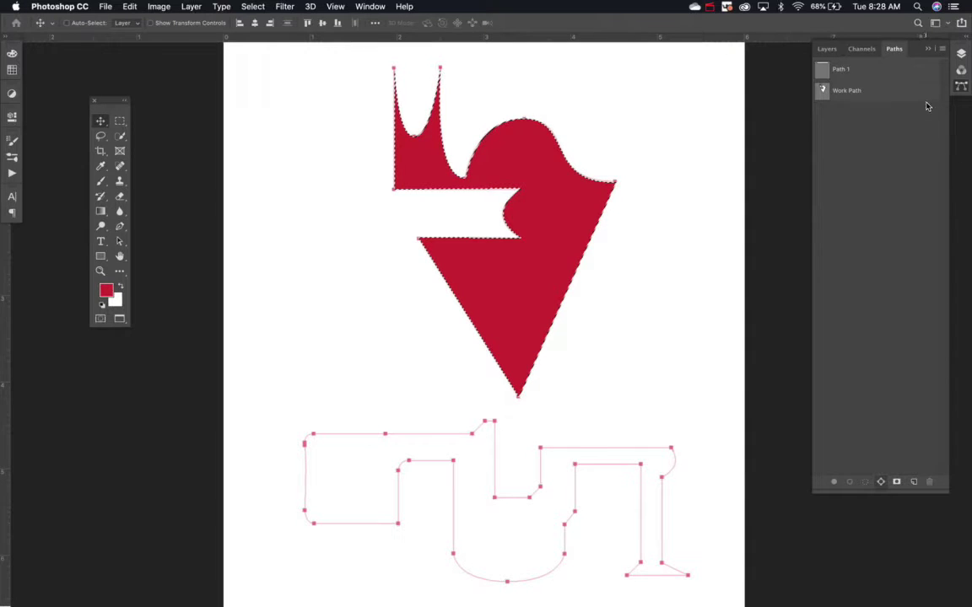
pyautogui.click(941, 49)
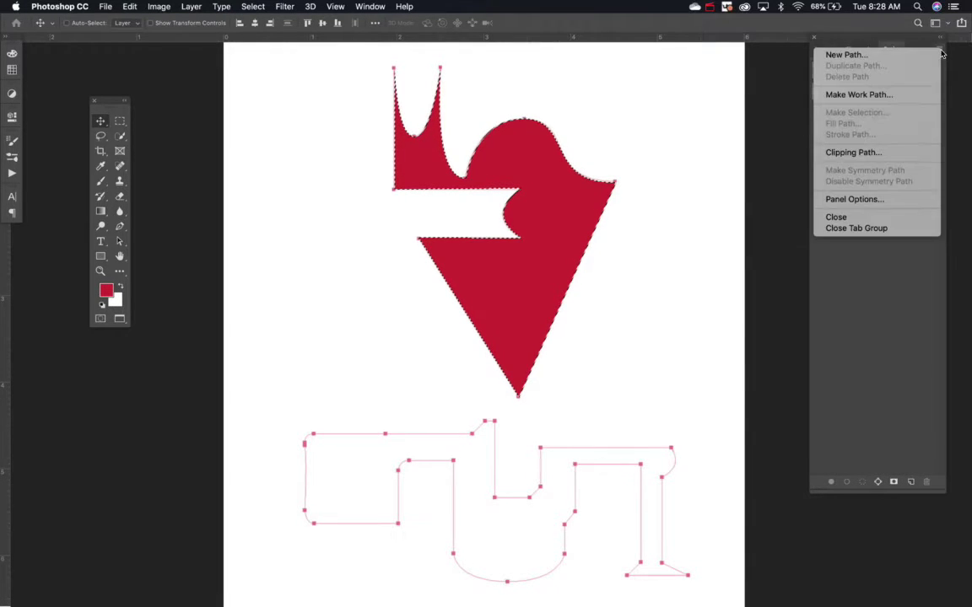
pyautogui.click(878, 94)
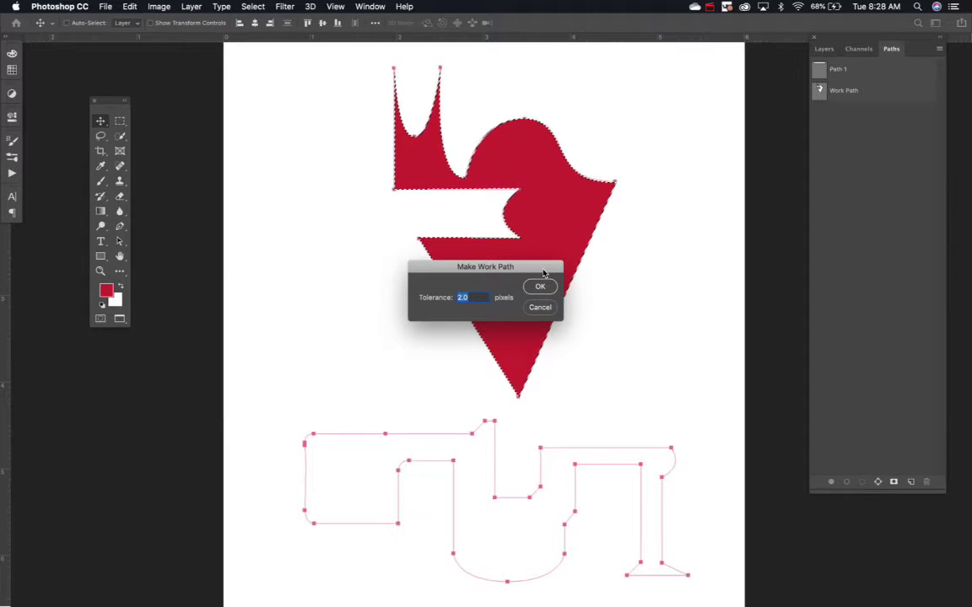
pyautogui.write('1.0')
pyautogui.press('Return')
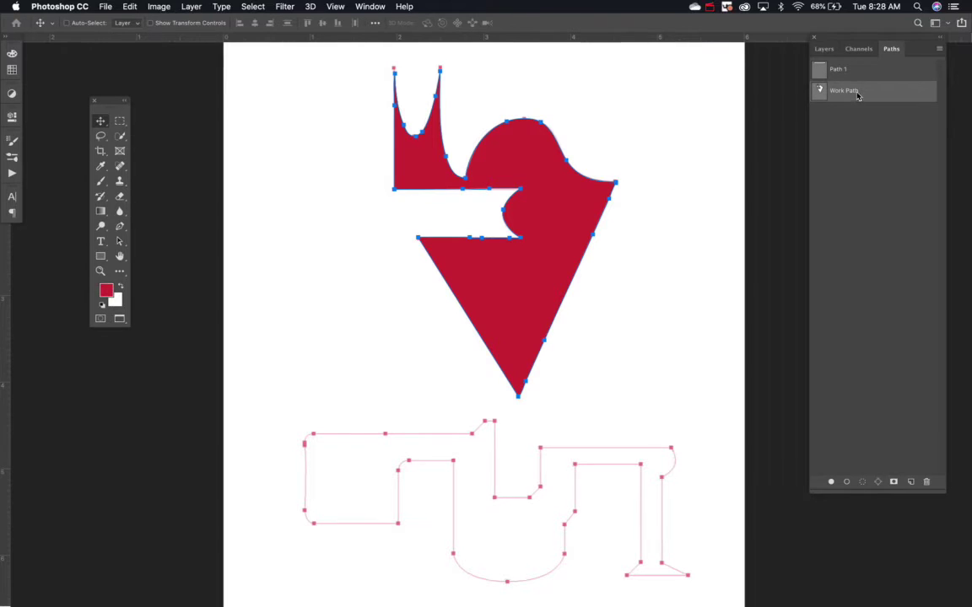
pyautogui.moveTo(826, 94); pyautogui.dragTo(910, 481)
# Step: Load the saved path as a selection, convert it to another work path, save that path too, and deselect it
pyautogui.press('super+Return')
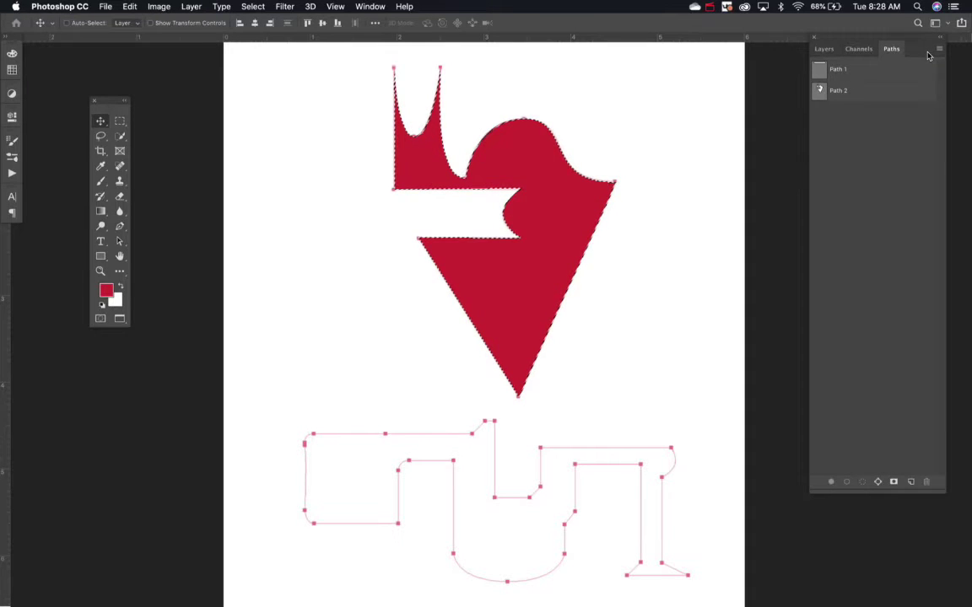
pyautogui.click(875, 485)
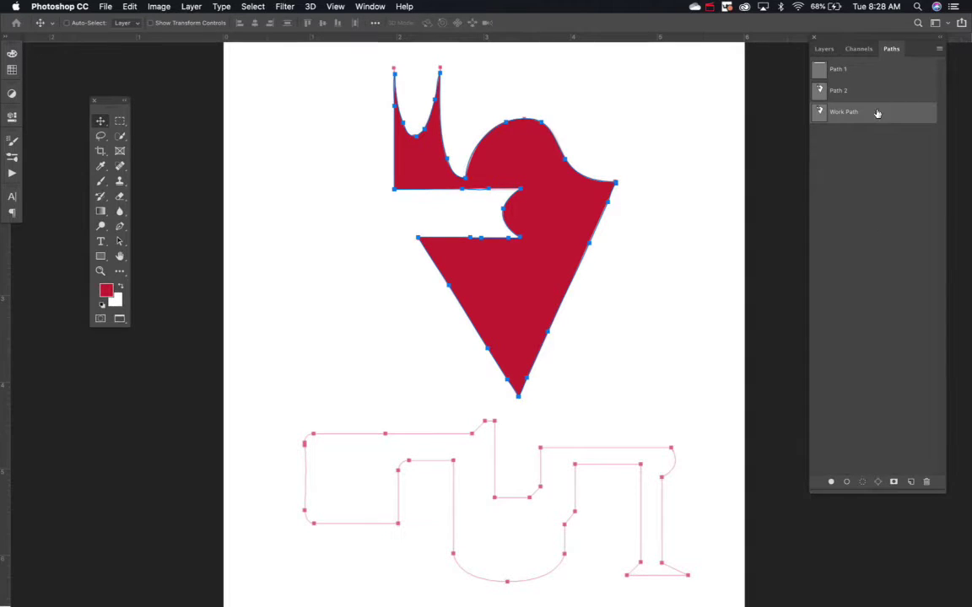
pyautogui.moveTo(877, 115); pyautogui.dragTo(913, 484)
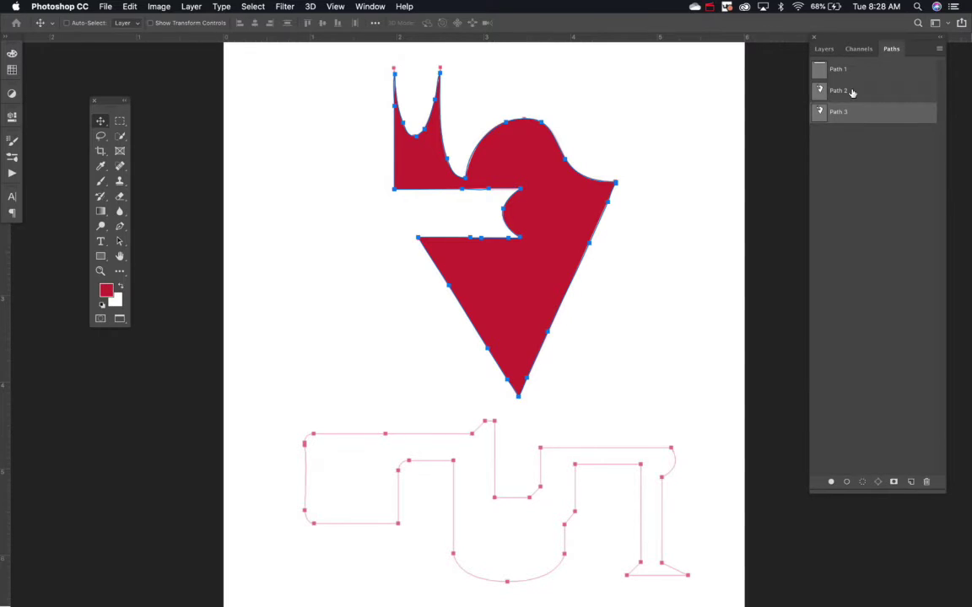
pyautogui.click(879, 194)
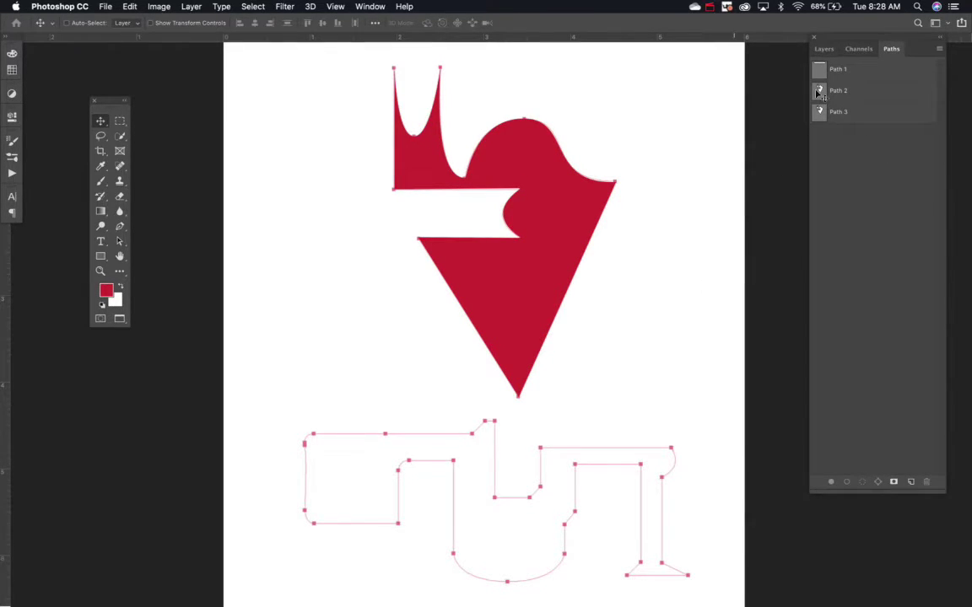
# Step: Trace the lower template shape from its rounded upper-left corner along the top edge and through the stepped, angled notch
pyautogui.click(825, 49)
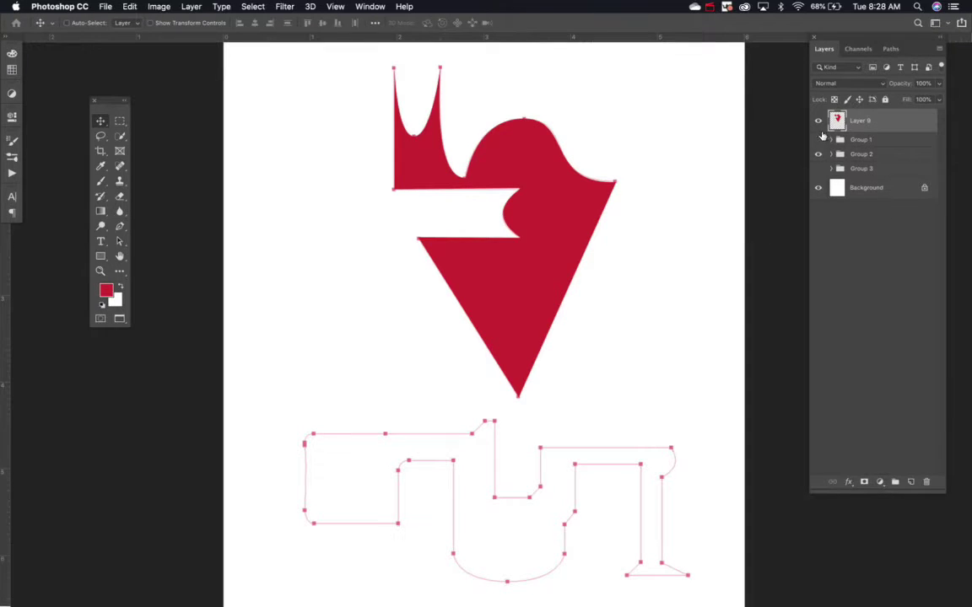
pyautogui.scroll(5, 550, 403)
pyautogui.moveTo(509, 460); pyautogui.dragTo(503, 207)
pyautogui.press('p')
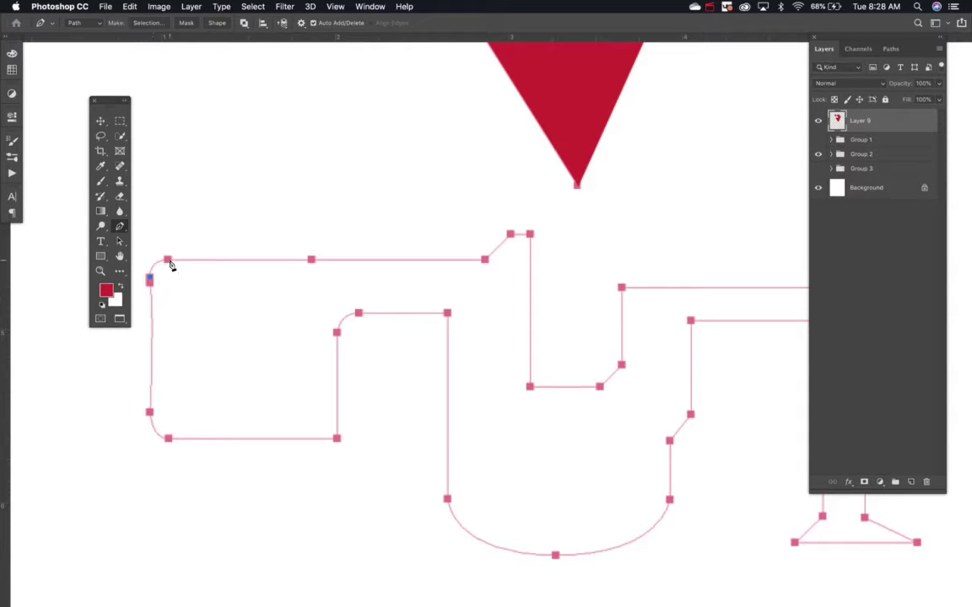
pyautogui.moveTo(168, 261); pyautogui.dragTo(185, 263)
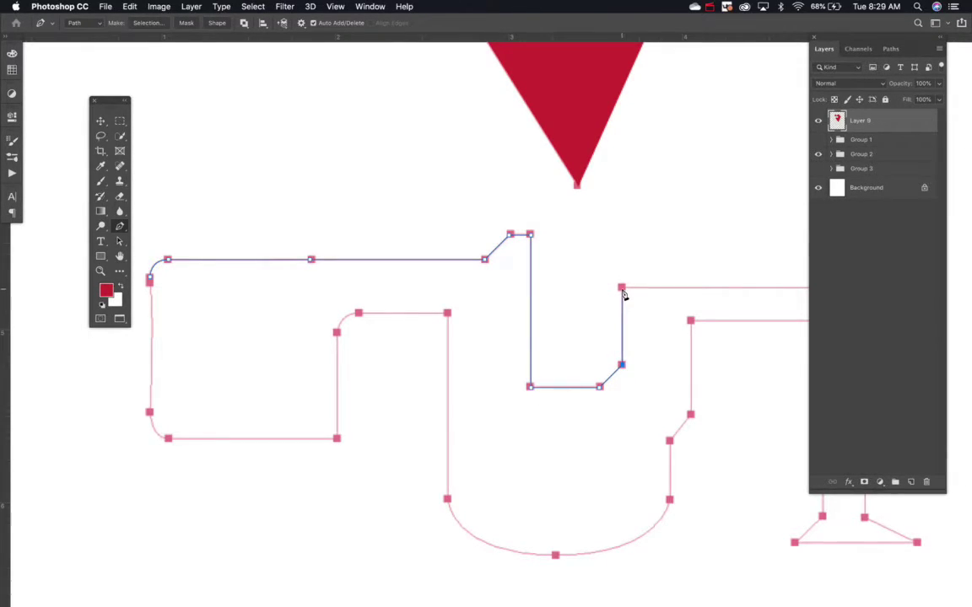
# Step: Trace the lower shape's long straight upper edge and rounded right end, removing the outgoing handle from the curve's last anchor
pyautogui.moveTo(694, 340); pyautogui.dragTo(361, 325)
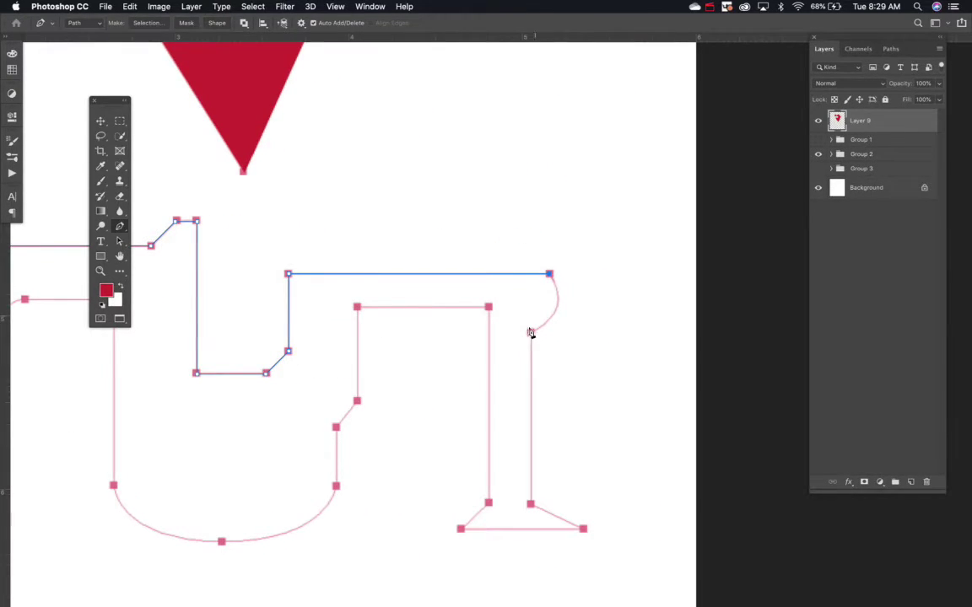
pyautogui.moveTo(530, 333); pyautogui.dragTo(485, 360)
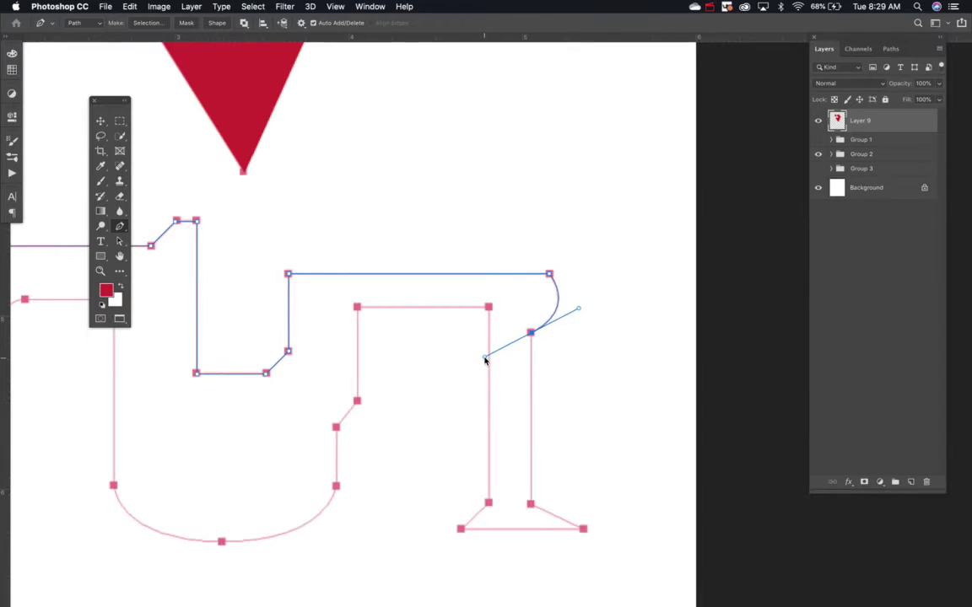
pyautogui.click(531, 334)
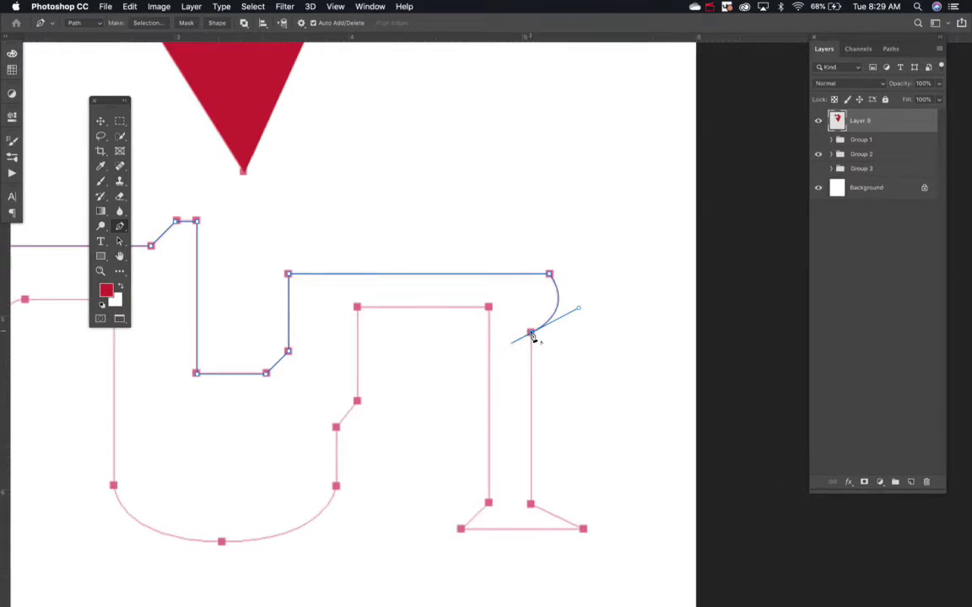
# Step: Continue tracing the lower shape down its right leg, around the flared foot, and up to the inner arch's upper corners
pyautogui.click(530, 504)
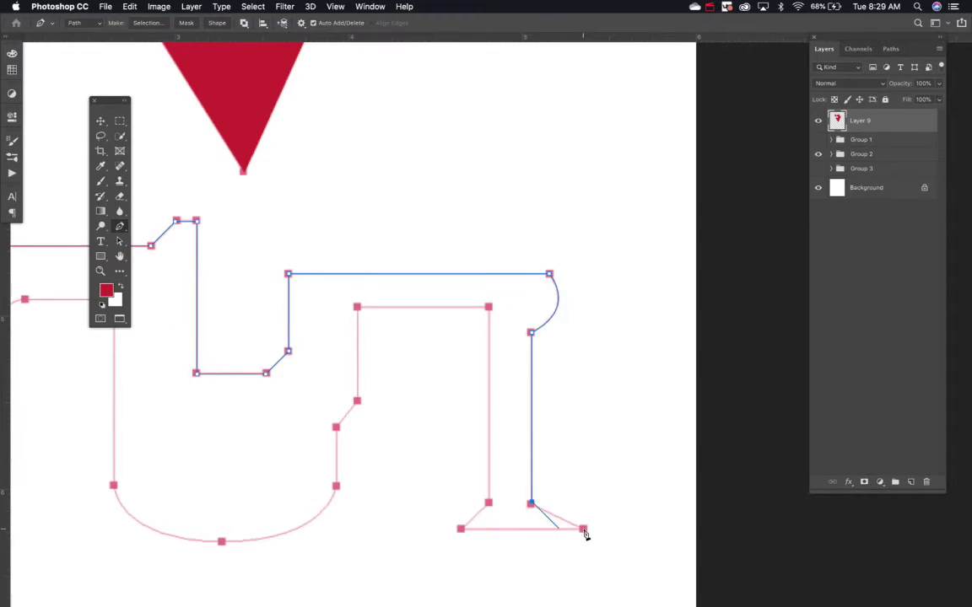
pyautogui.click(583, 530)
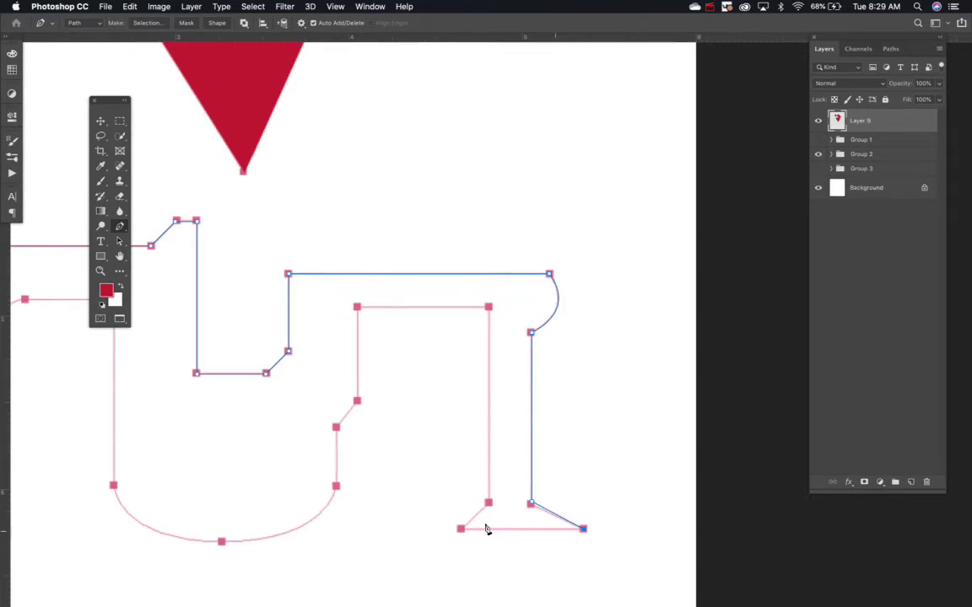
pyautogui.click(489, 307)
pyautogui.click(358, 307)
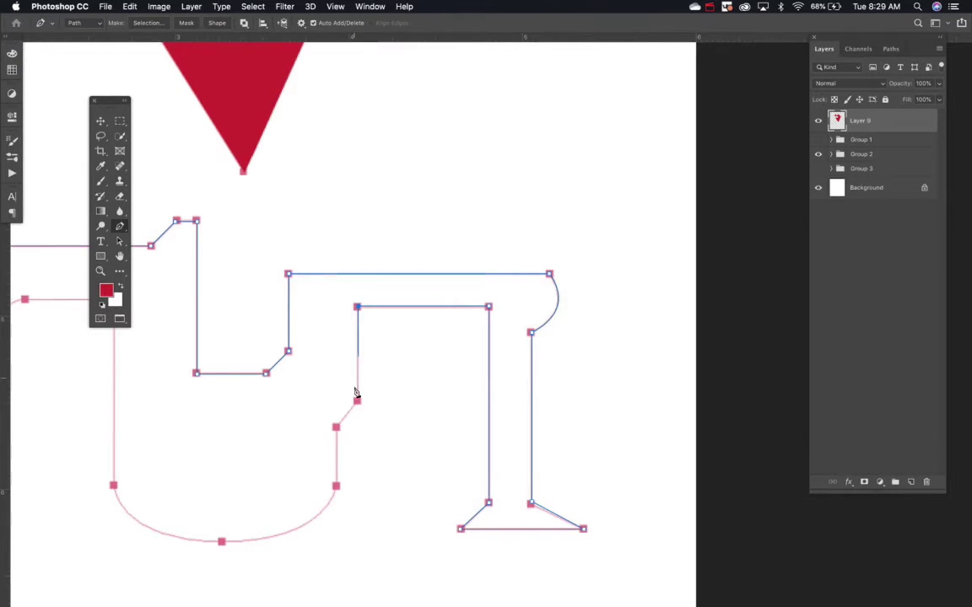
# Step: Trace the arch's inner edge through the diagonal step and short vertical edge to the start of the U-shaped curve
pyautogui.click(336, 427)
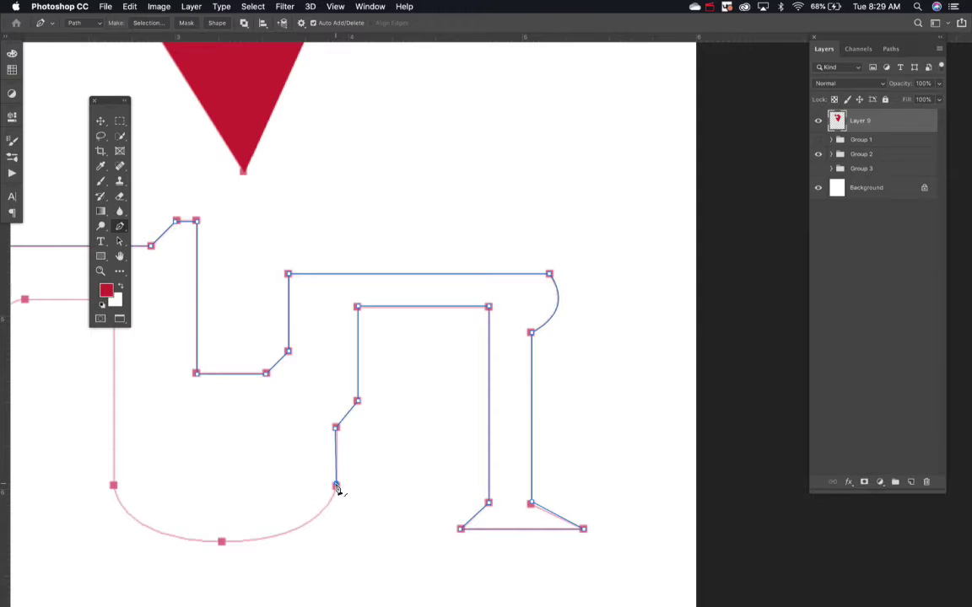
pyautogui.press('z')
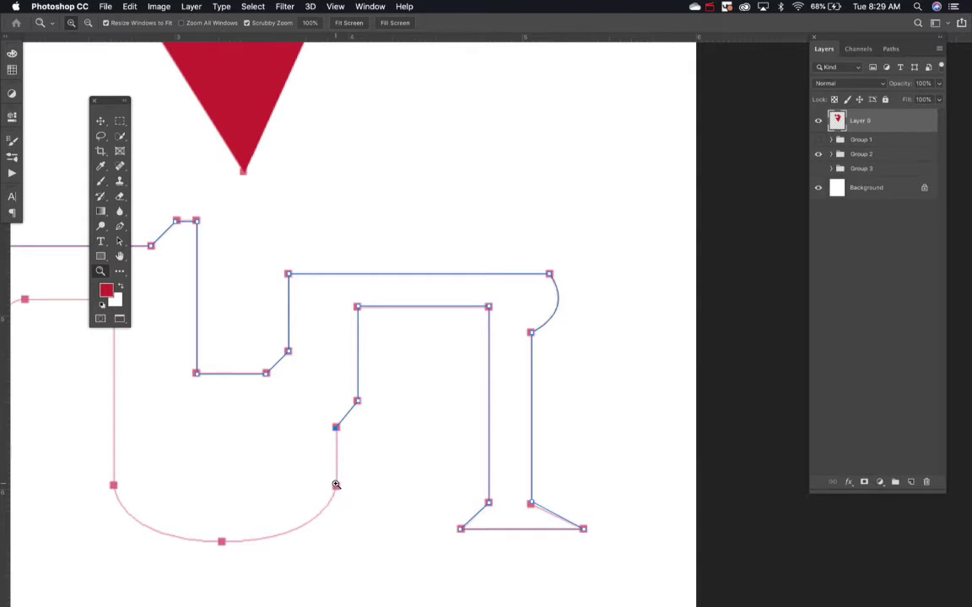
pyautogui.click(336, 485)
pyautogui.press('p')
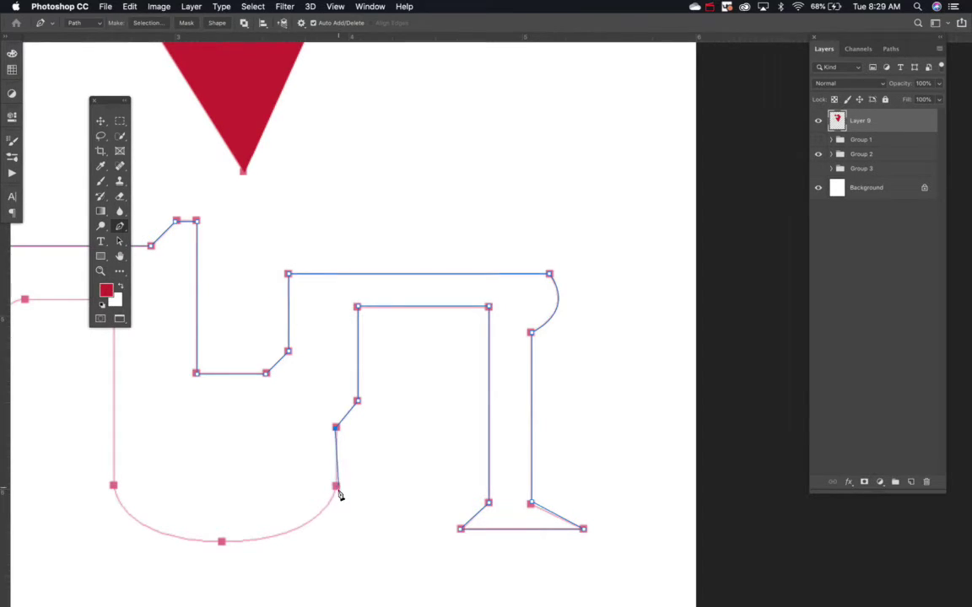
pyautogui.click(336, 488)
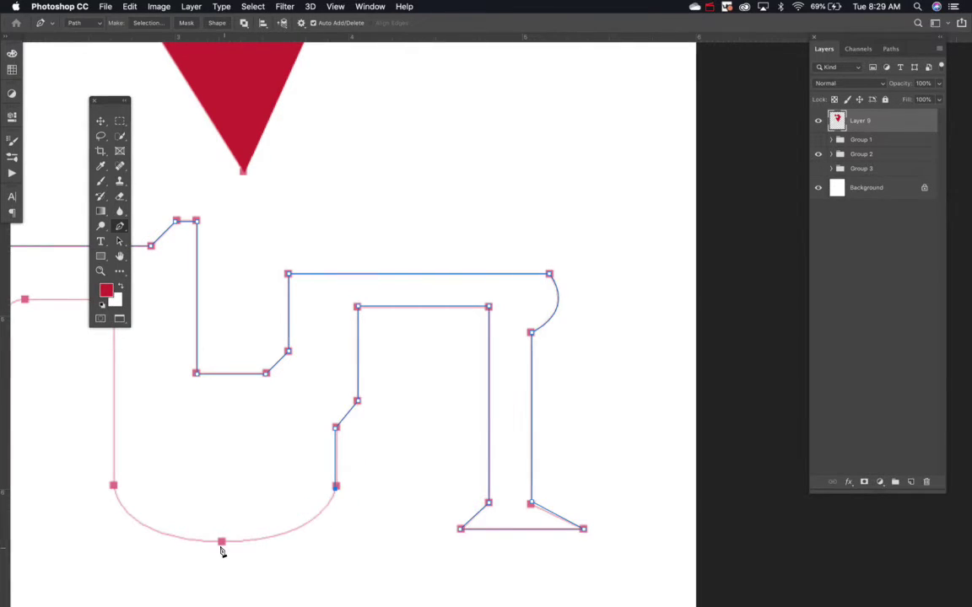
# Step: Trace the U-shaped bottom with a smooth middle anchor and follow the straight edge up to the inner corner
pyautogui.moveTo(222, 541); pyautogui.dragTo(120, 540)
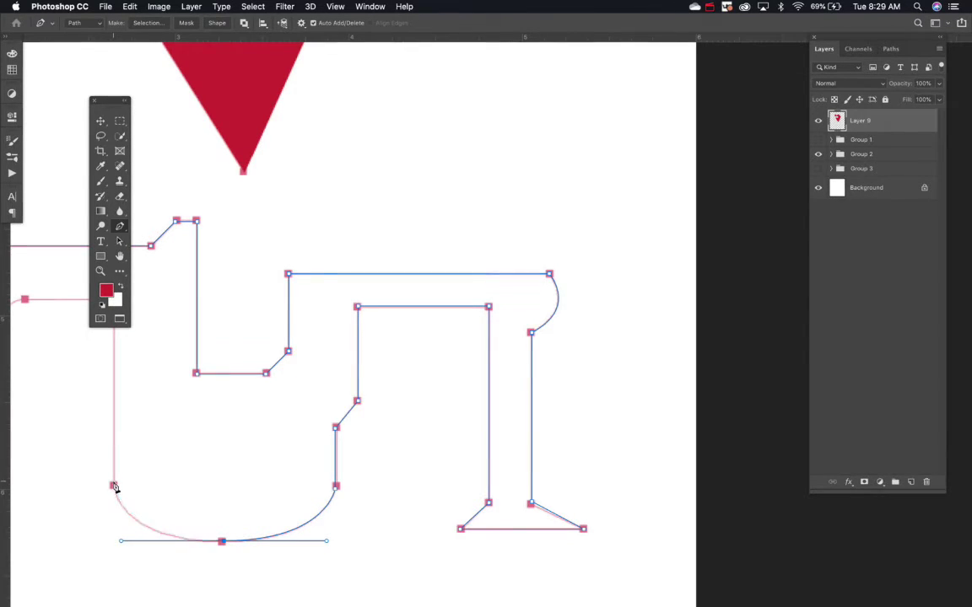
pyautogui.click(113, 487)
pyautogui.moveTo(160, 461); pyautogui.dragTo(445, 515)
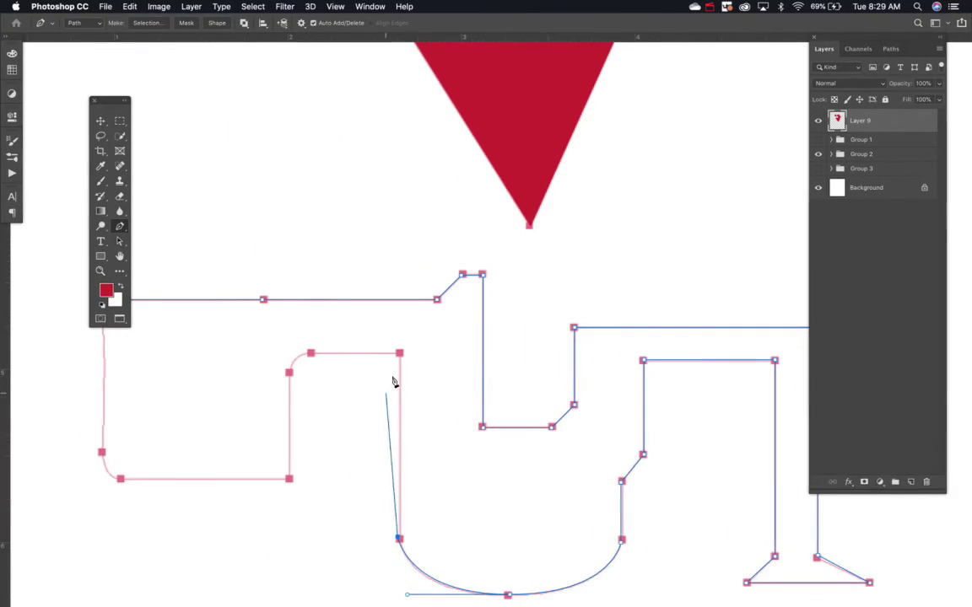
pyautogui.click(399, 353)
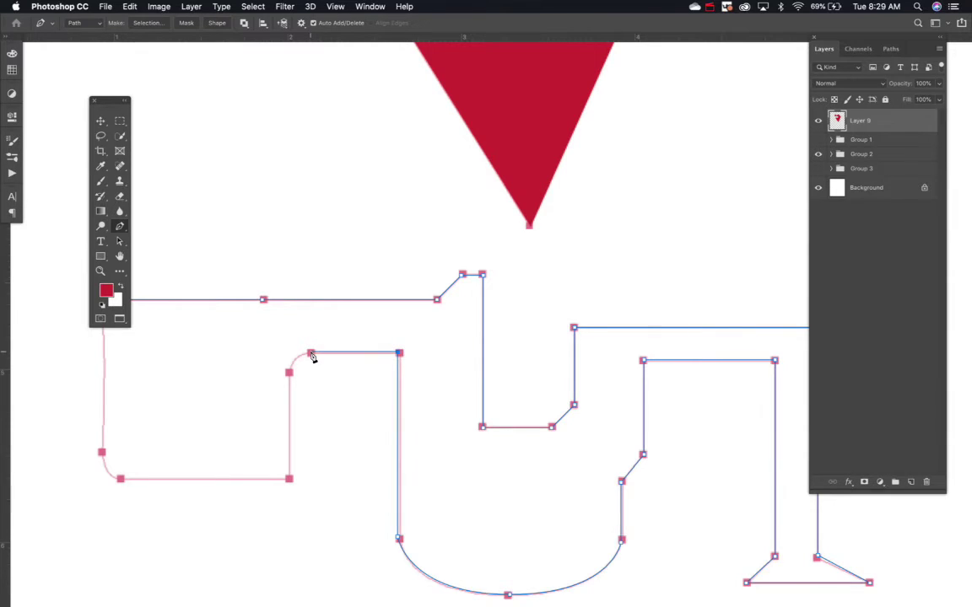
# Step: Trace the rounded inner corner, the lower-left block and its rounded bottom corner, and close the path at its starting anchor
pyautogui.moveTo(289, 372); pyautogui.dragTo(286, 393)
pyautogui.click(289, 478)
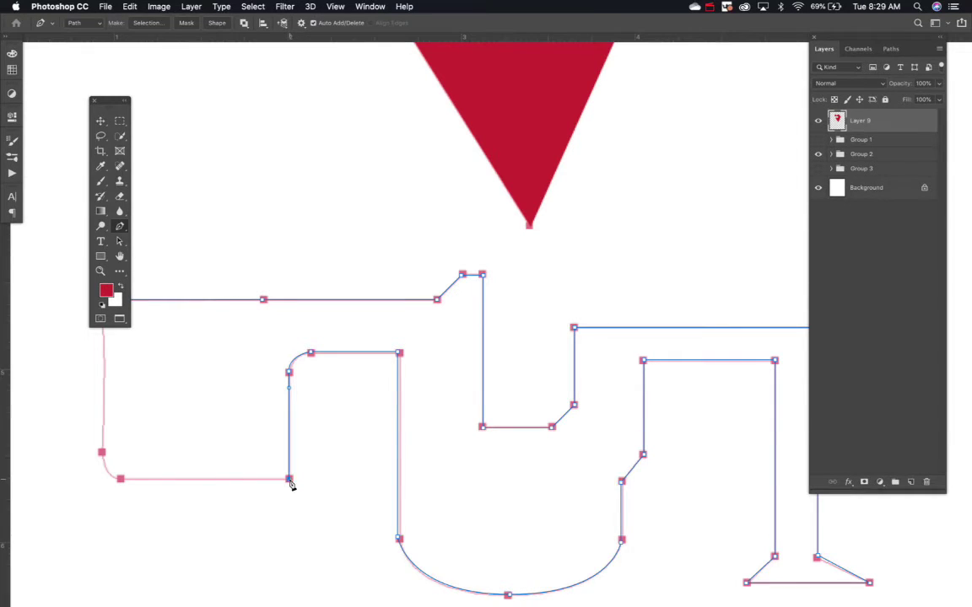
pyautogui.click(121, 479)
pyautogui.hscroll(-5, 169, 481)
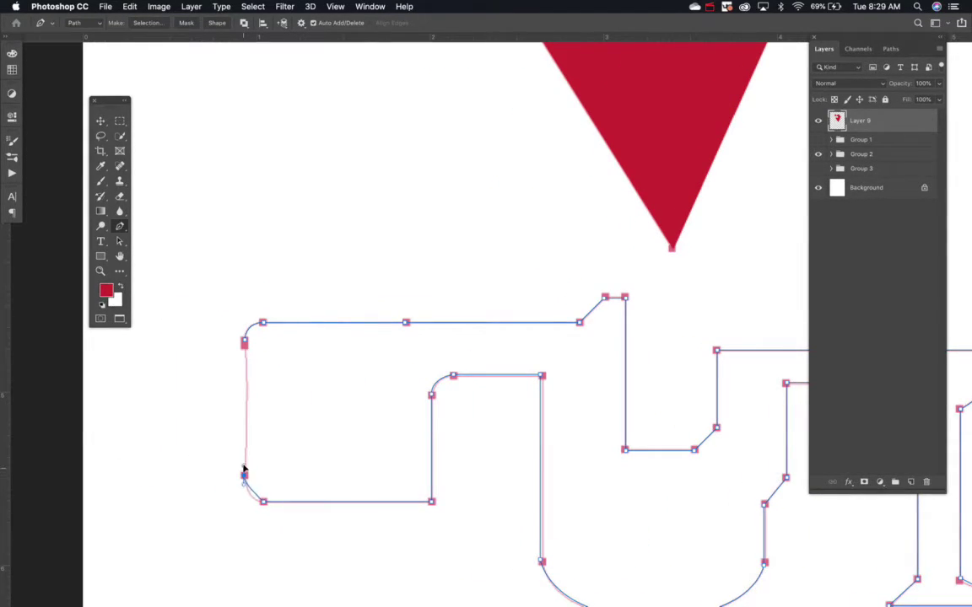
pyautogui.moveTo(244, 470); pyautogui.dragTo(244, 458)
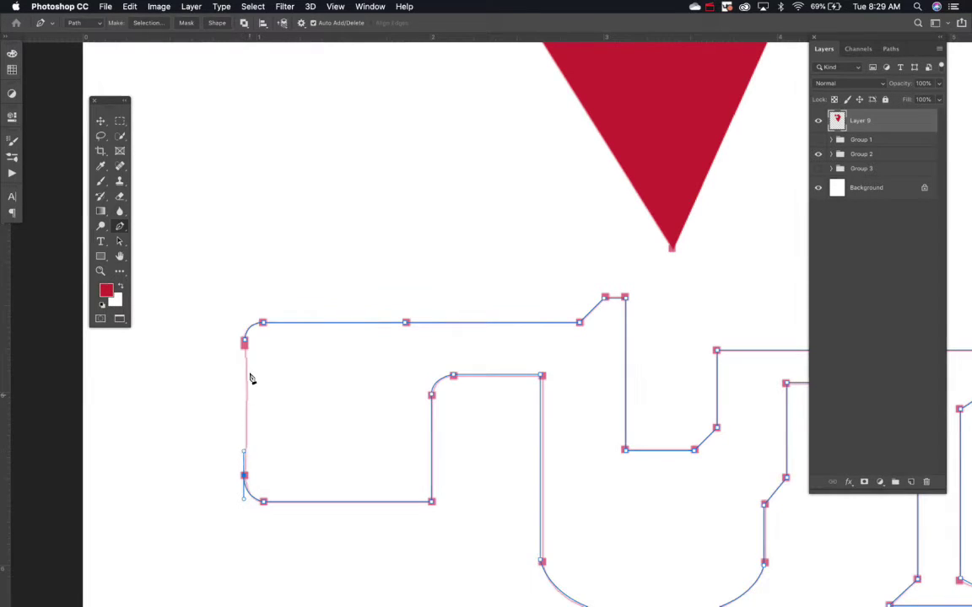
pyautogui.click(244, 343)
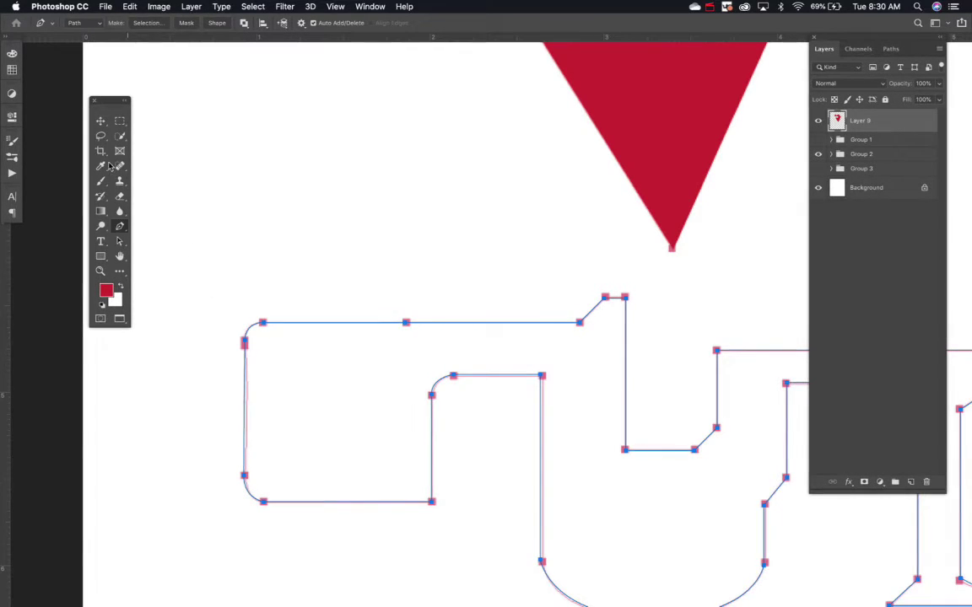
# Step: Fit the whole canvas in view and hide Group 2 to leave the traced path without its template
pyautogui.click(105, 164)
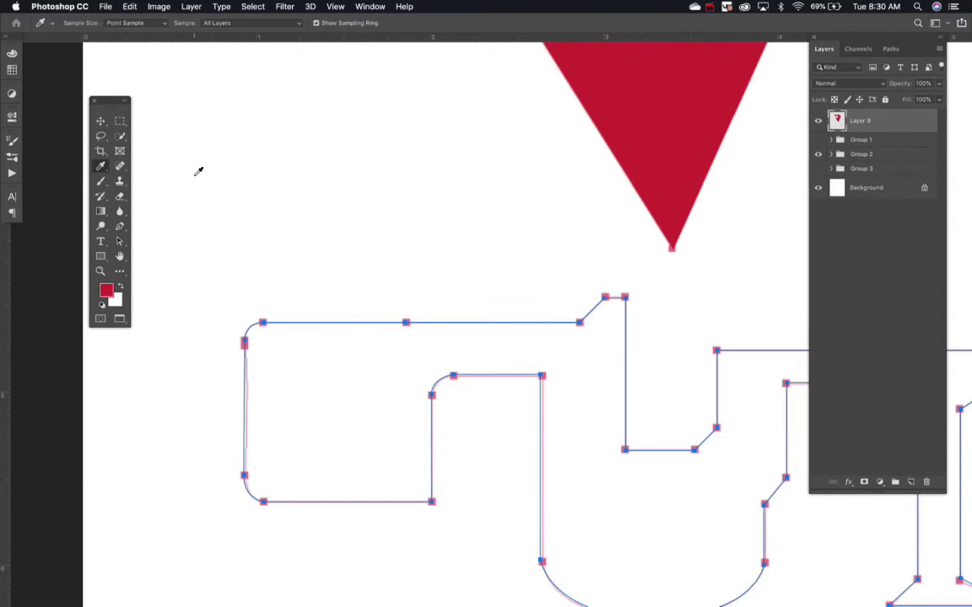
pyautogui.press('super+0')
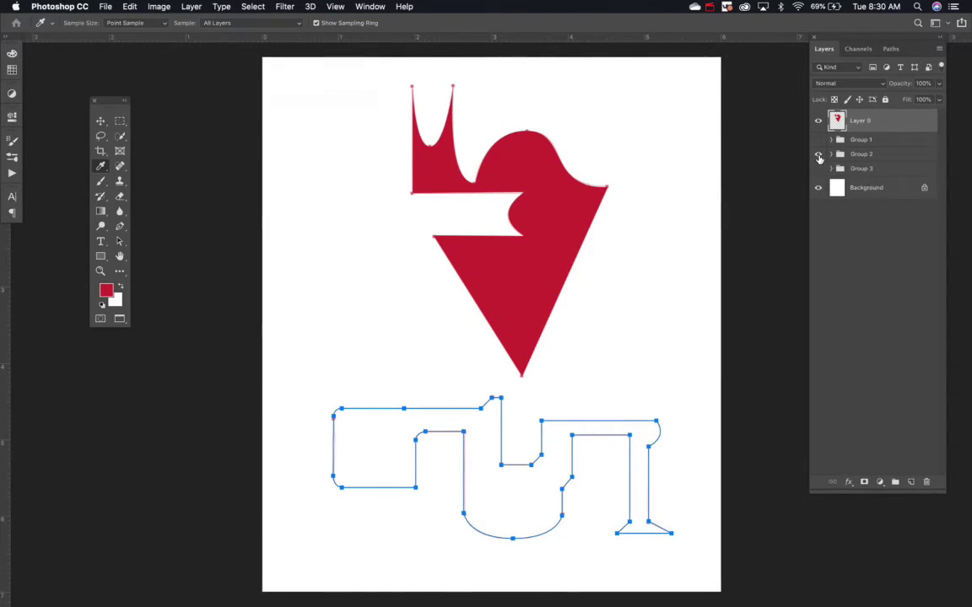
pyautogui.click(817, 153)
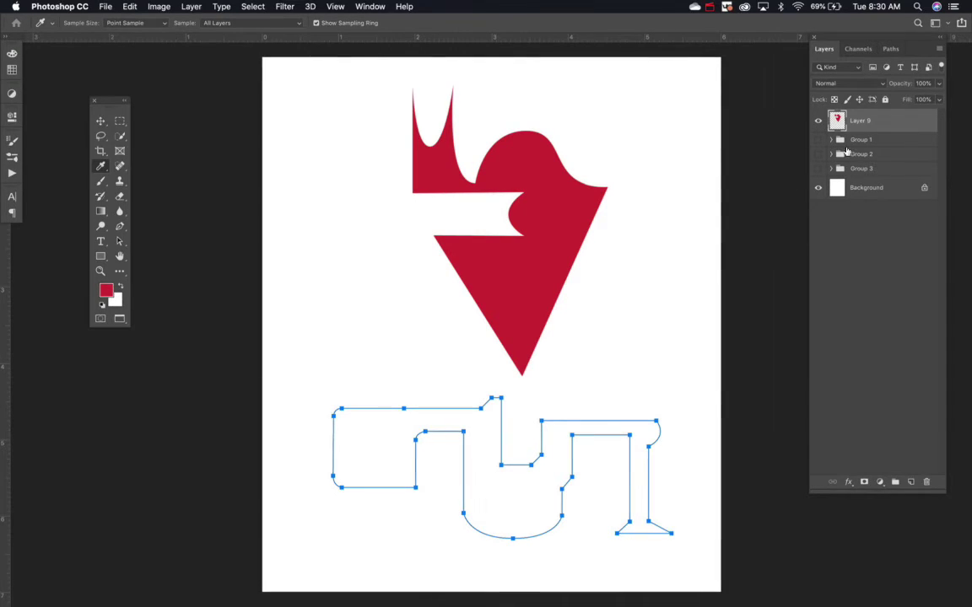
# Step: Add an anchor point midway along the path's long upper edge and pull it upward into an arch
pyautogui.press('p')
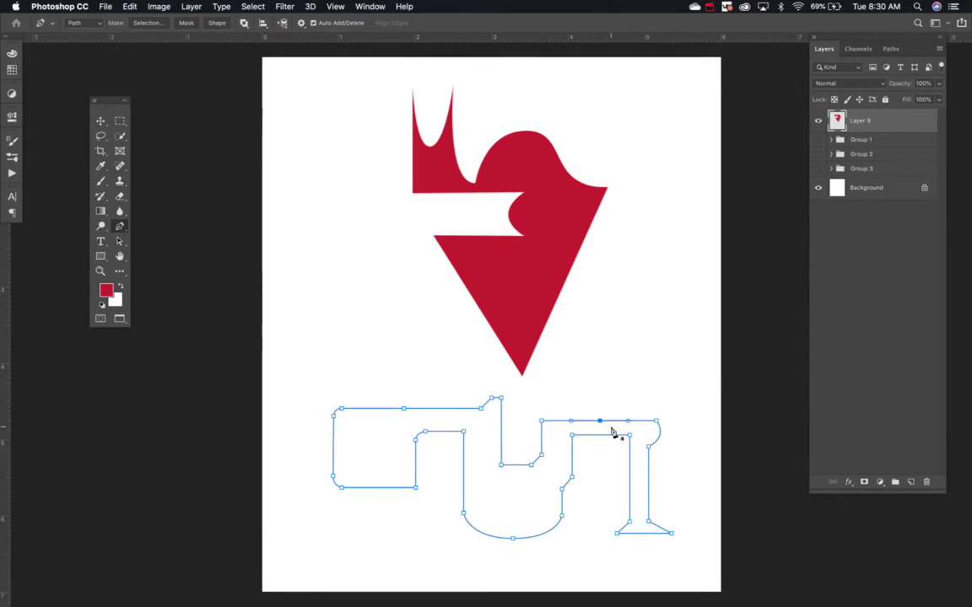
pyautogui.click(601, 422)
pyautogui.moveTo(601, 422); pyautogui.dragTo(601, 397)
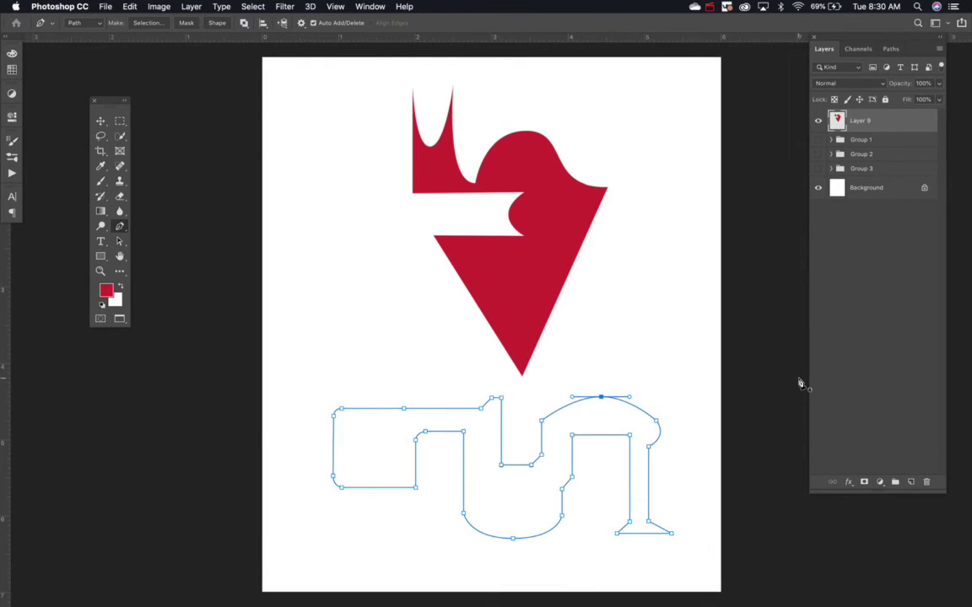
# Step: Try deleting the anchor at the arch's right end and adjusting the remaining curve's handle, and undo both changes
pyautogui.click(656, 420)
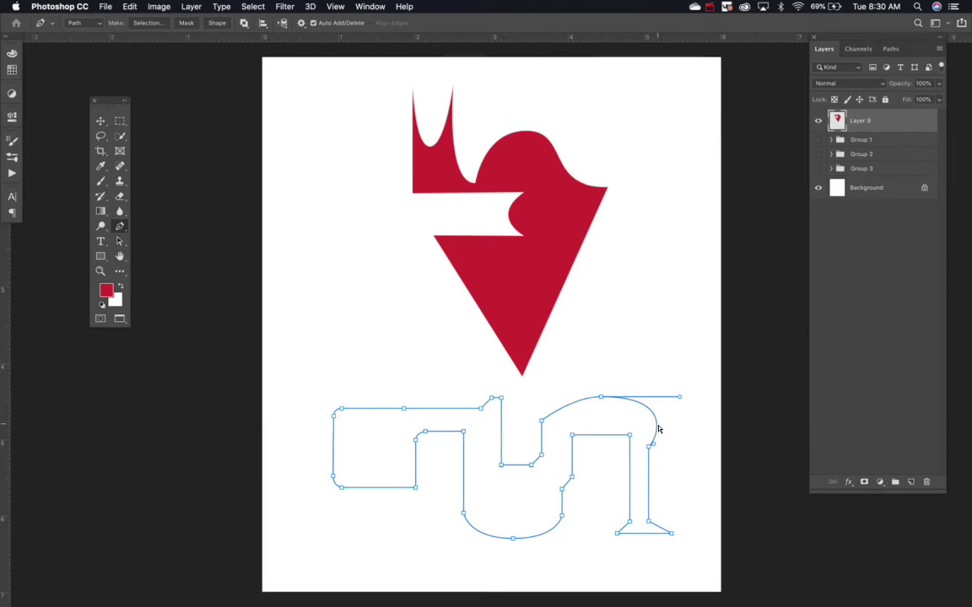
pyautogui.moveTo(653, 443); pyautogui.dragTo(654, 446)
pyautogui.press('super+z')
pyautogui.press('super+z')
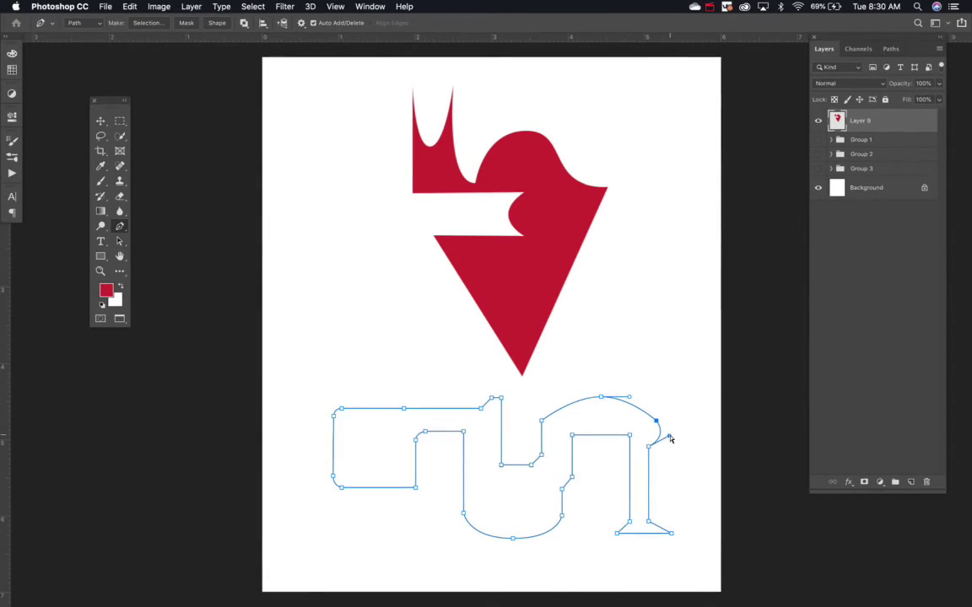
# Step: Swing the lower handle of the rounded right end inward so that the curve bends into the shape
pyautogui.moveTo(669, 426); pyautogui.dragTo(625, 422)
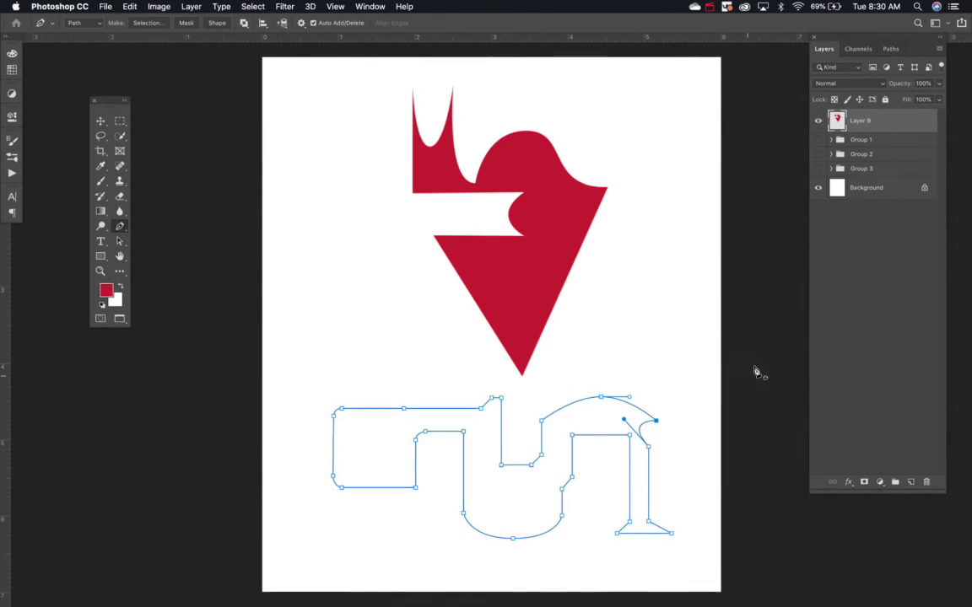
# Step: Hide Layer 9, deselect the current path, and show the J template in Group 3
pyautogui.click(817, 123)
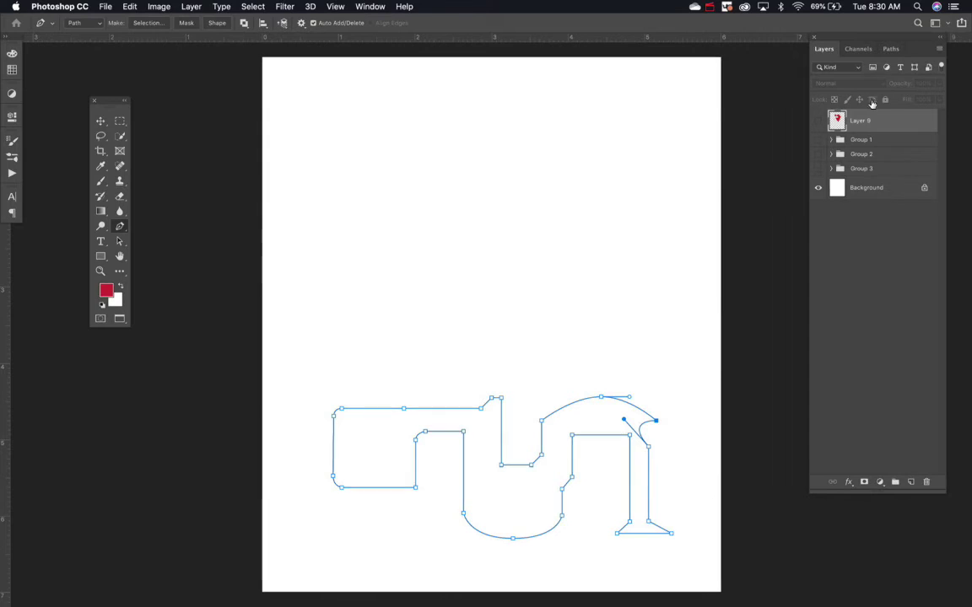
pyautogui.click(890, 49)
pyautogui.click(859, 194)
pyautogui.click(824, 49)
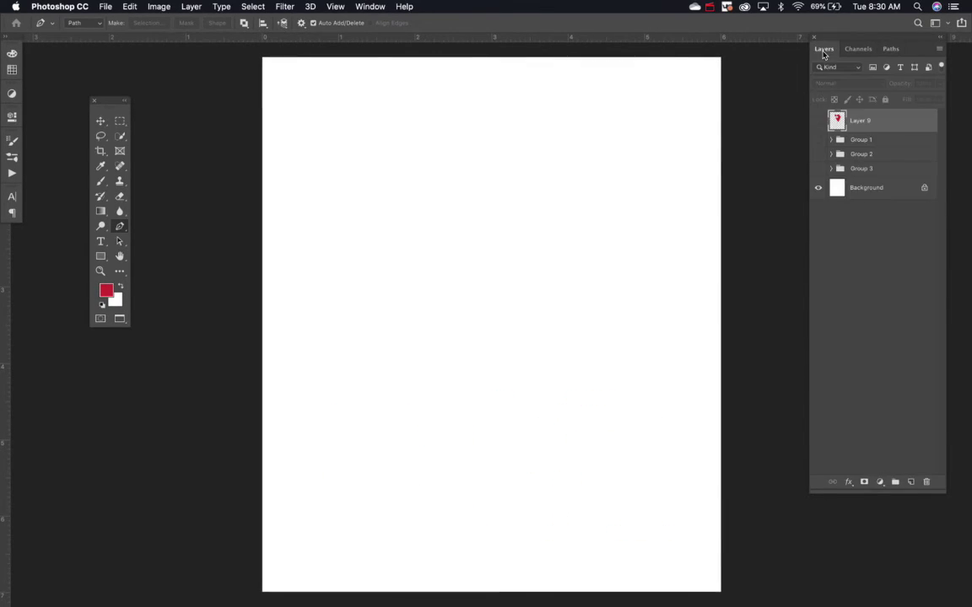
pyautogui.click(817, 169)
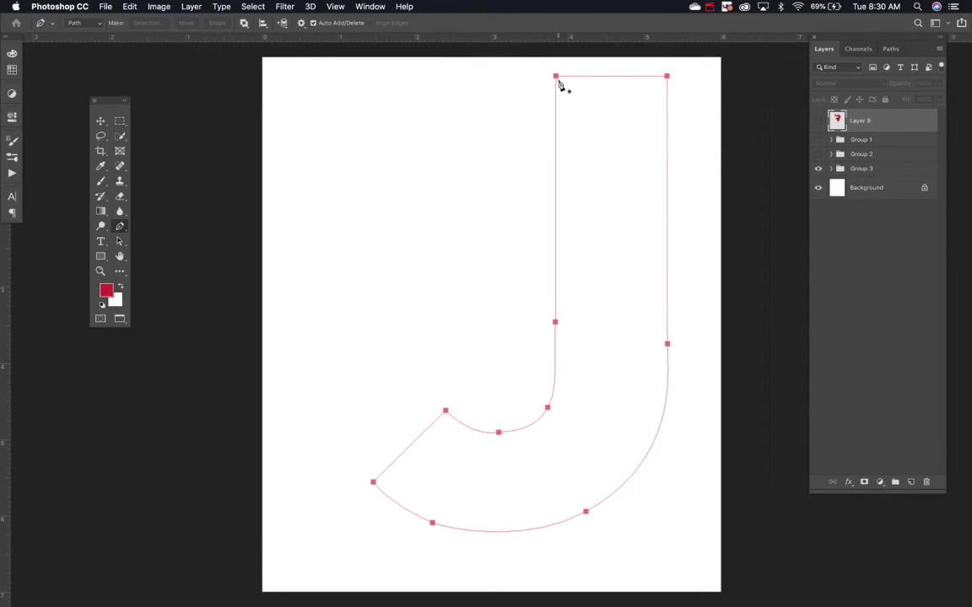
# Step: Trace the J template's top edge, straight right side and outer curve down to the lower-right anchor
pyautogui.click(667, 76)
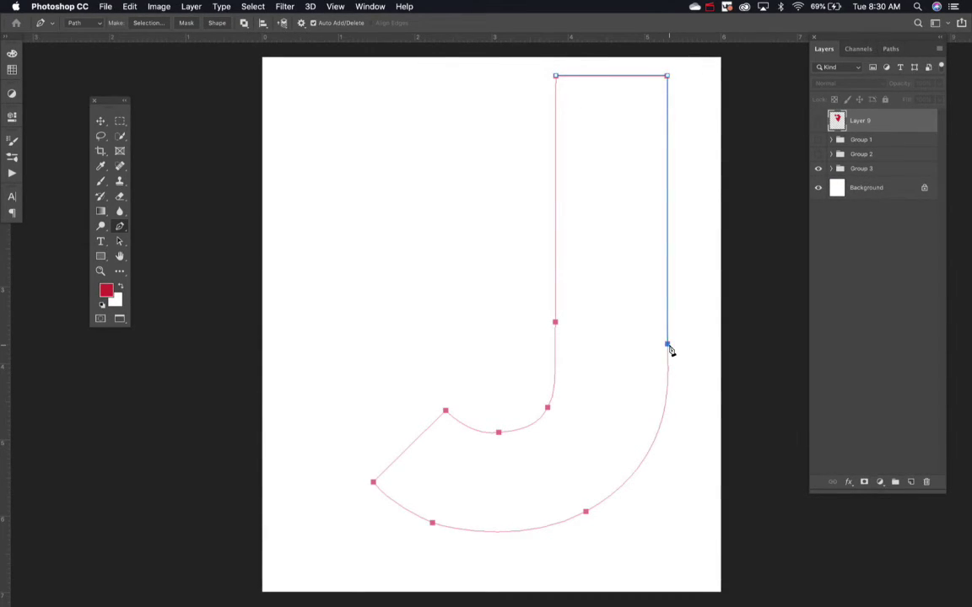
pyautogui.moveTo(667, 344); pyautogui.dragTo(625, 437)
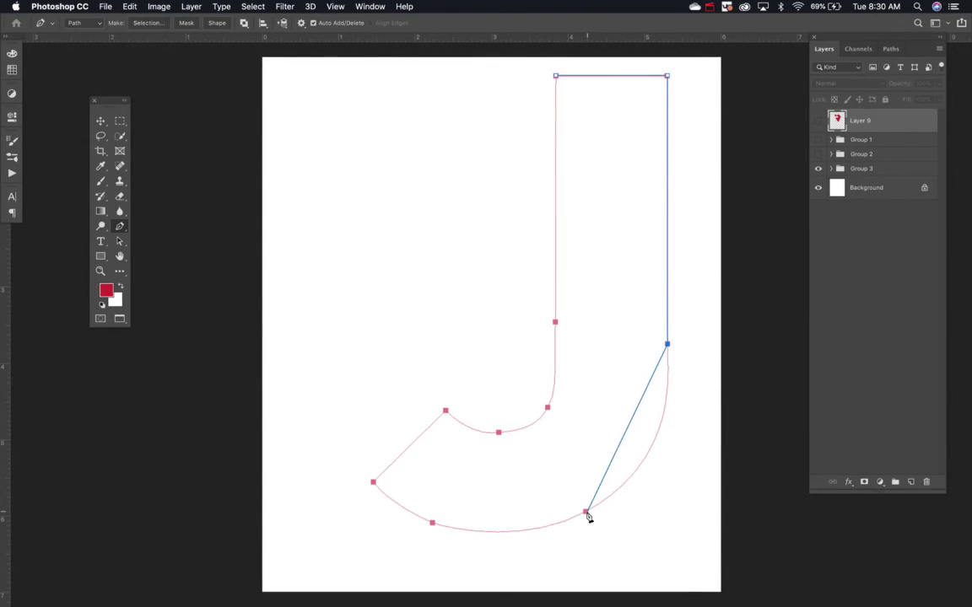
pyautogui.moveTo(586, 513); pyautogui.dragTo(486, 556)
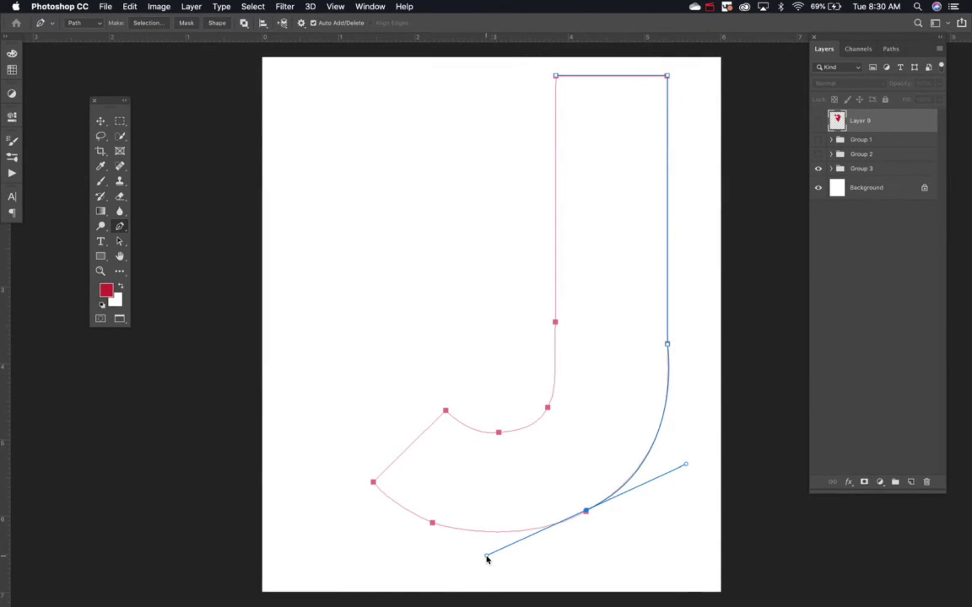
# Step: Trace the J's outer bottom curve to the hook's lower tip, adjusting the curve handles to match the template
pyautogui.click(432, 524)
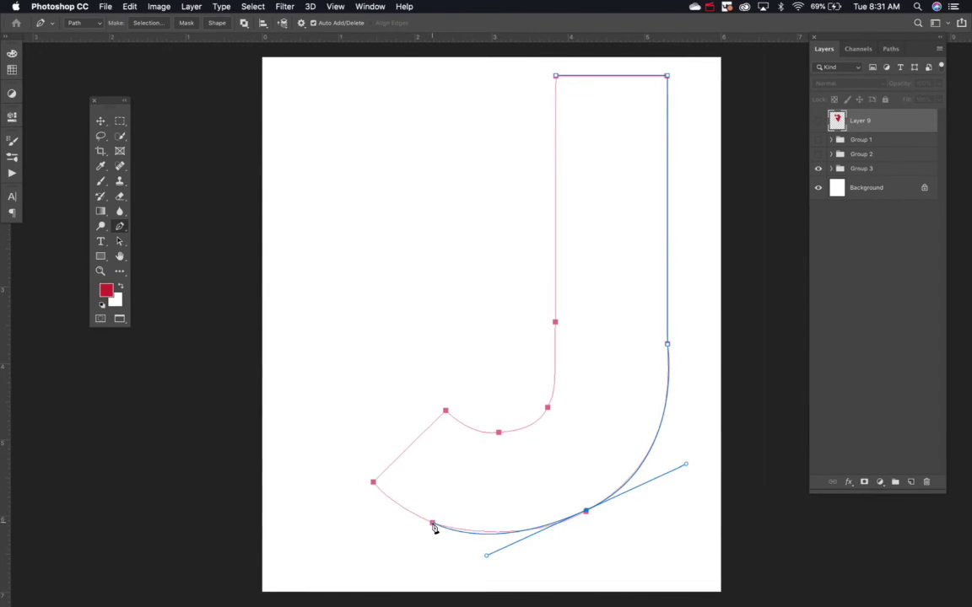
pyautogui.moveTo(432, 524); pyautogui.dragTo(409, 516)
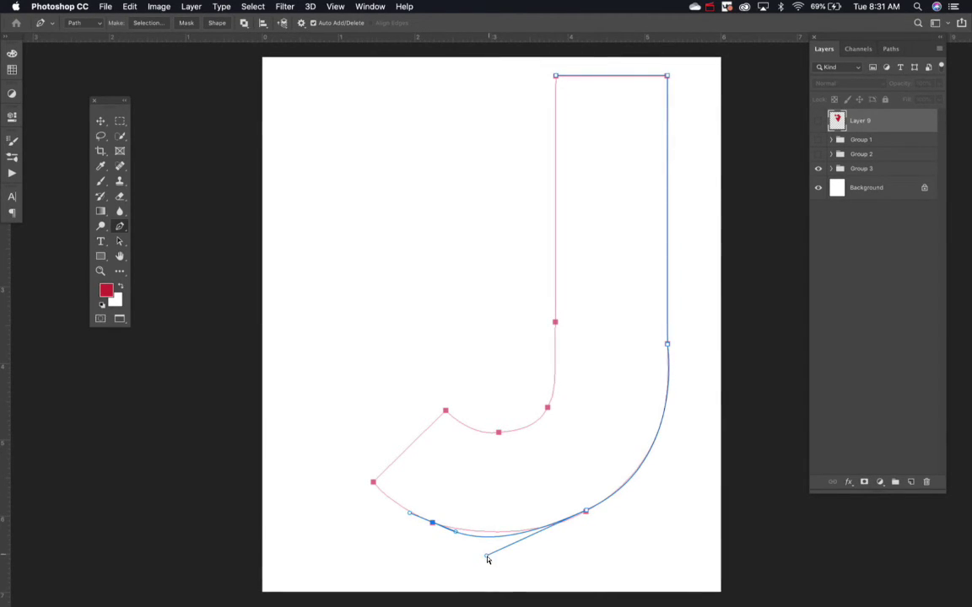
pyautogui.moveTo(486, 555); pyautogui.dragTo(516, 551)
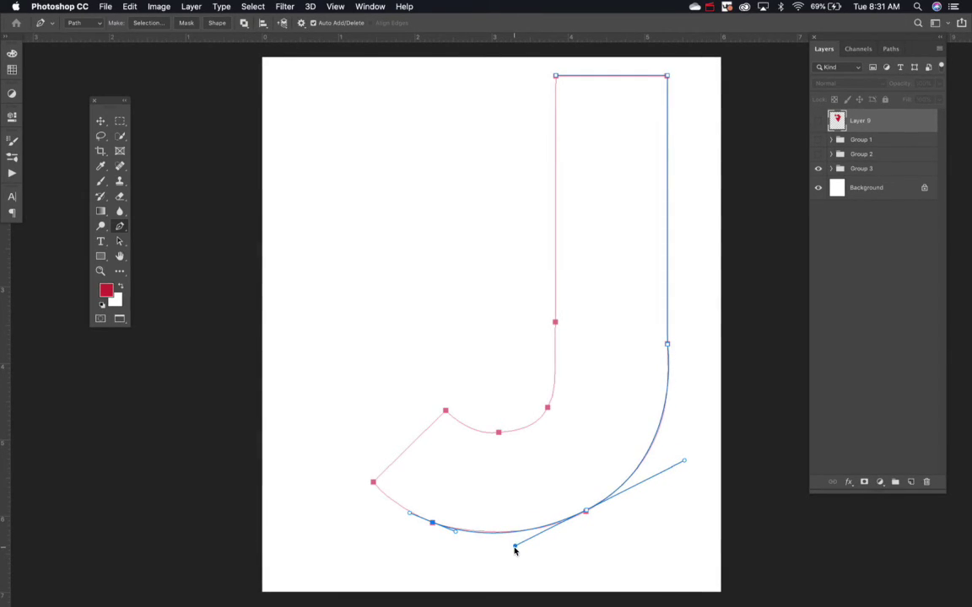
pyautogui.click(373, 482)
pyautogui.moveTo(373, 487); pyautogui.dragTo(405, 519)
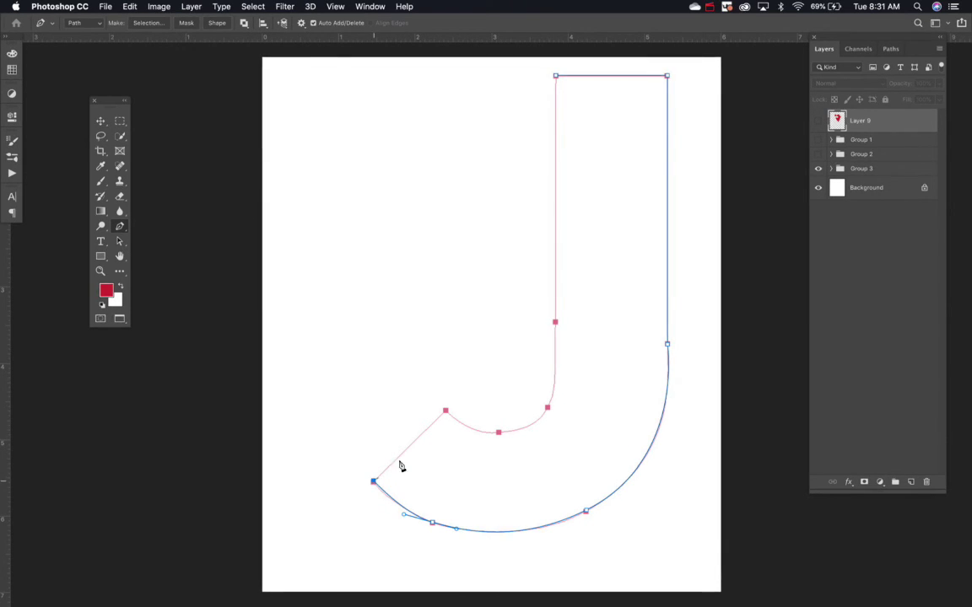
# Step: Trace the J's angled hook end, inner curve and straight left edge, and close the path at the upper-left anchor
pyautogui.click(445, 412)
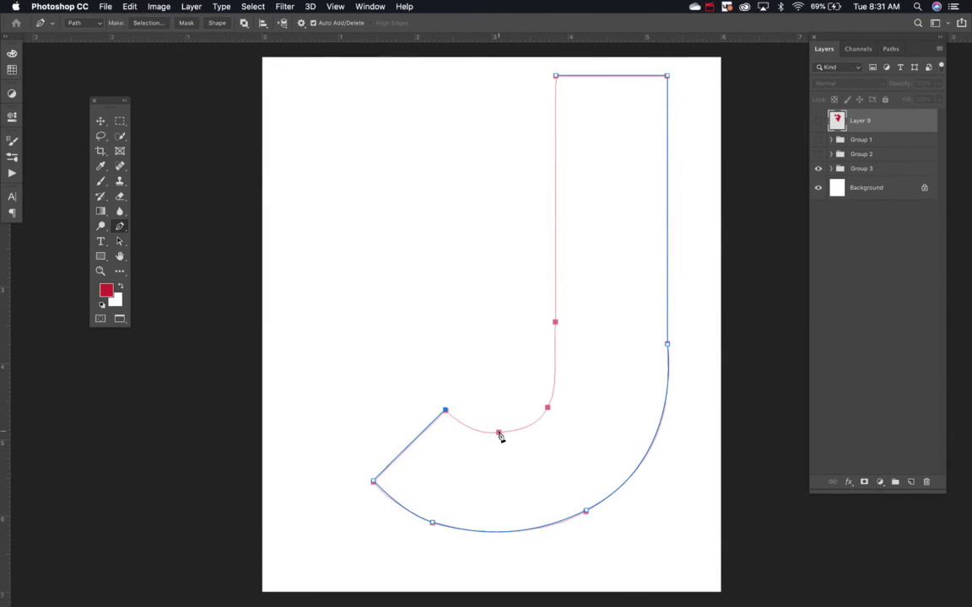
pyautogui.moveTo(498, 432); pyautogui.dragTo(553, 401)
pyautogui.press('super+z')
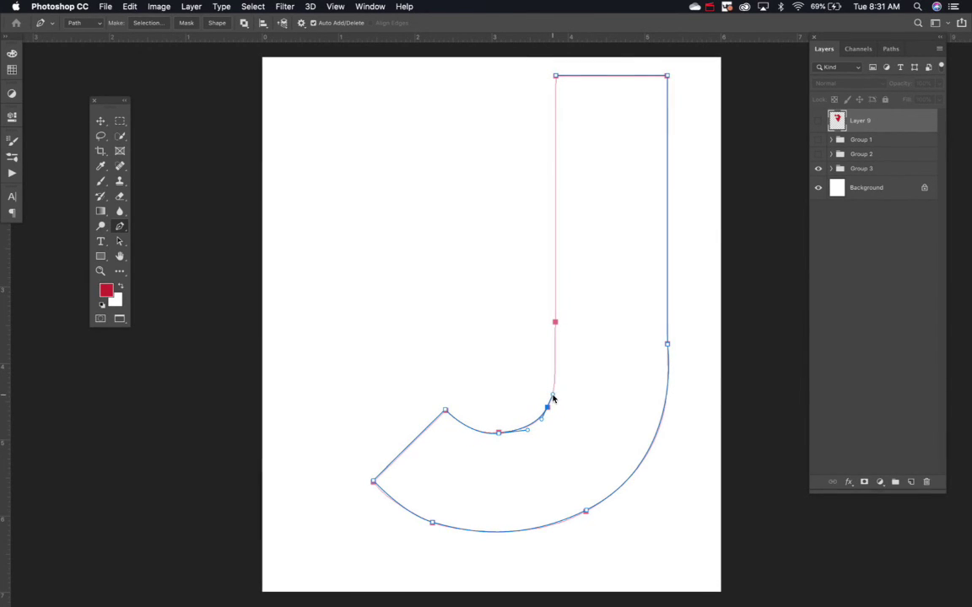
pyautogui.moveTo(555, 322); pyautogui.dragTo(556, 276)
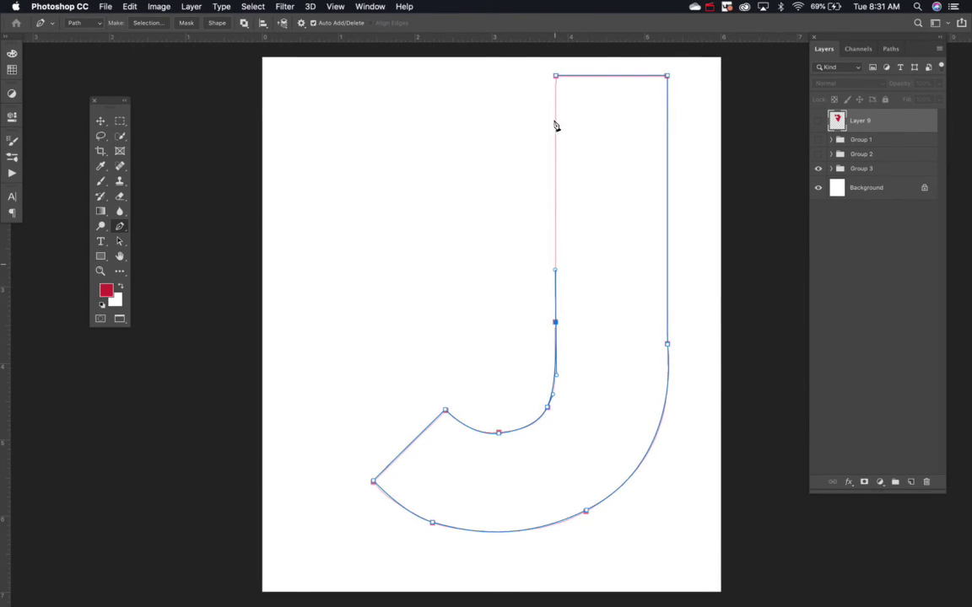
pyautogui.click(556, 77)
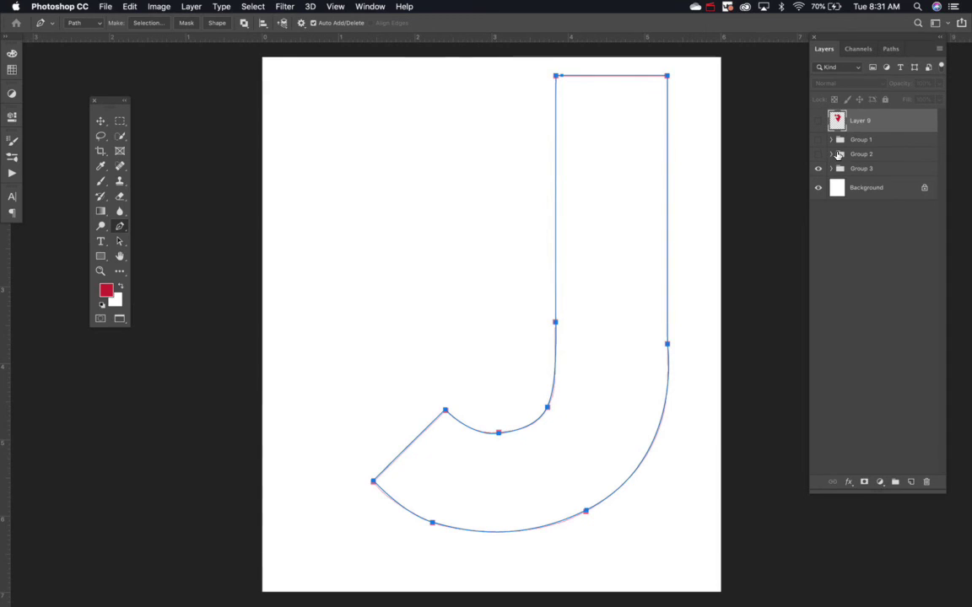